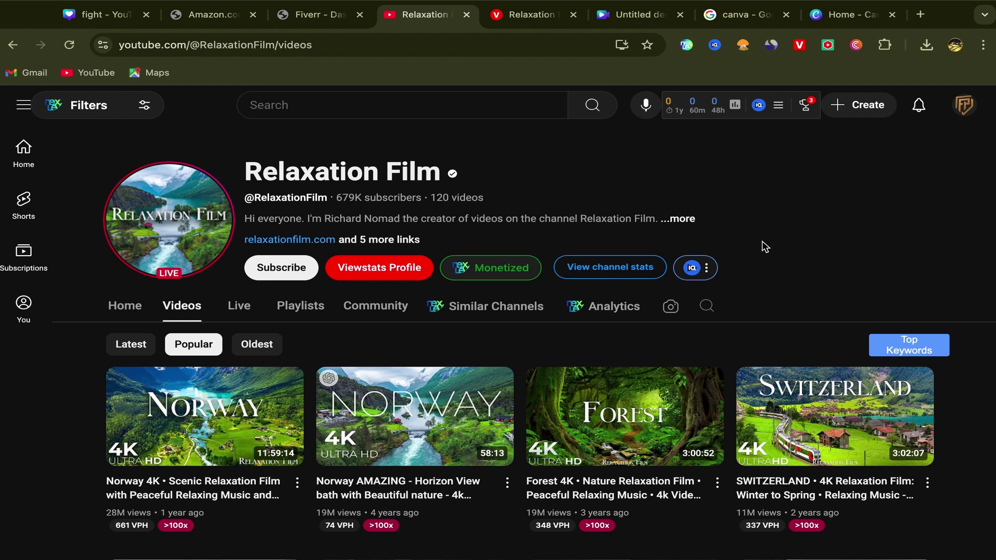
Step: Examine the Relaxation Film YouTube channel's header and the view counts of its most popular videos
{"action": "scroll", "coordinate": [761, 247], "scroll_direction": "up", "scroll_amount": 2}
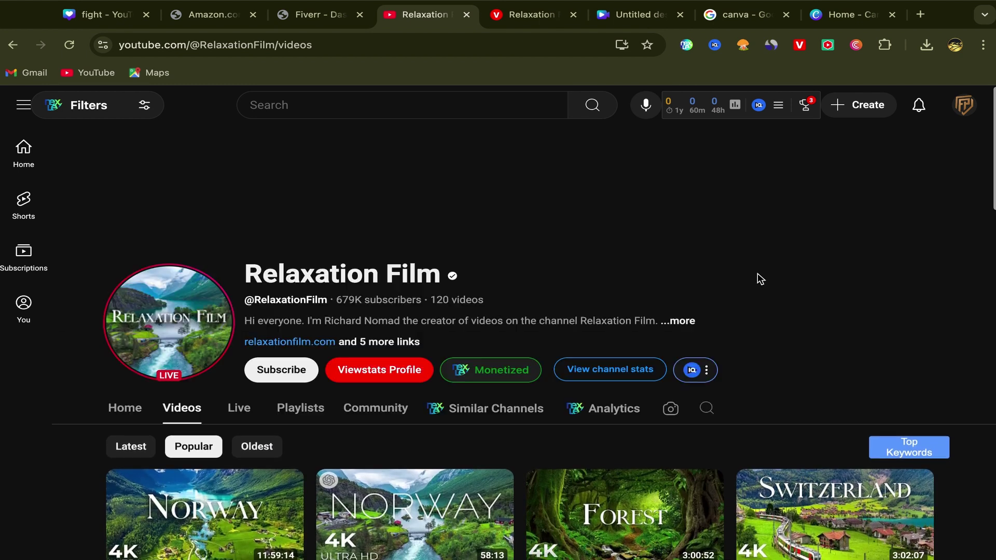
{"action": "scroll", "coordinate": [758, 274], "scroll_direction": "down", "scroll_amount": 1}
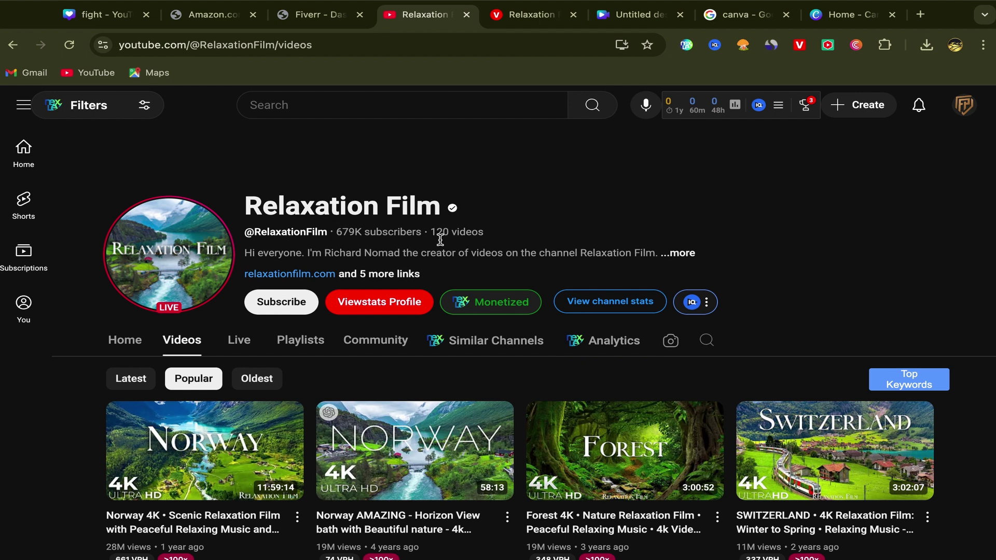
{"action": "scroll", "coordinate": [415, 288], "scroll_direction": "down", "scroll_amount": 2}
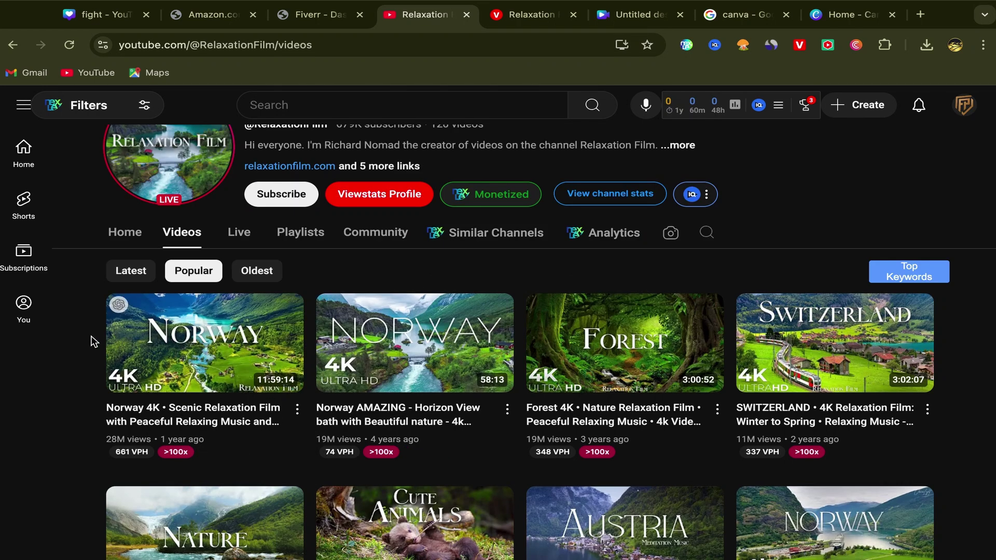
{"action": "mouse_move", "coordinate": [196, 357]}
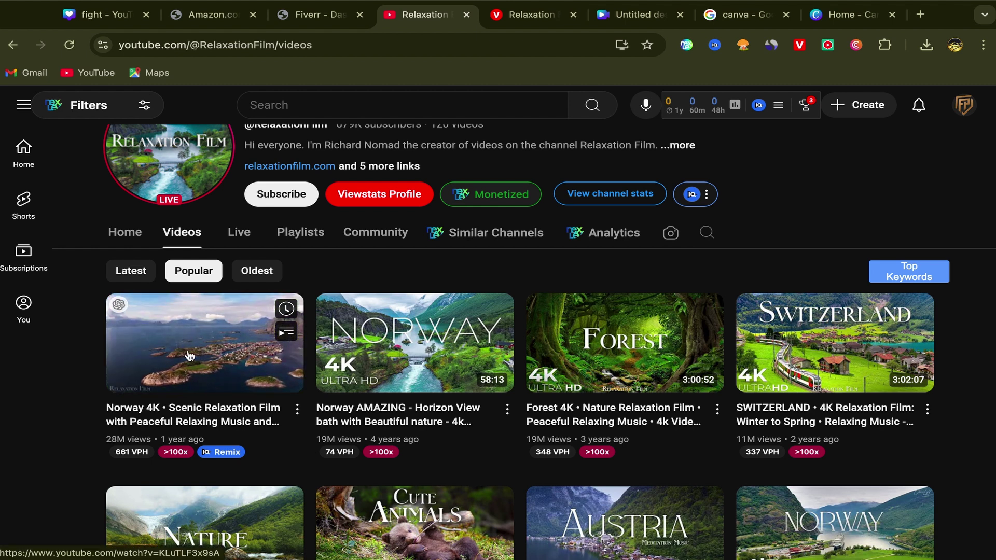
{"action": "mouse_move", "coordinate": [119, 452]}
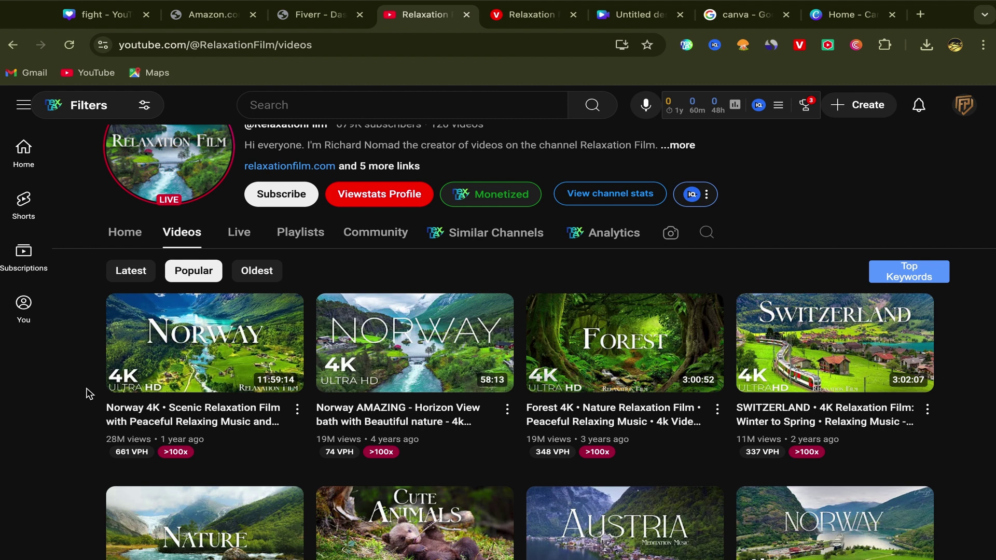
{"action": "scroll", "coordinate": [88, 394], "scroll_direction": "up", "scroll_amount": 2}
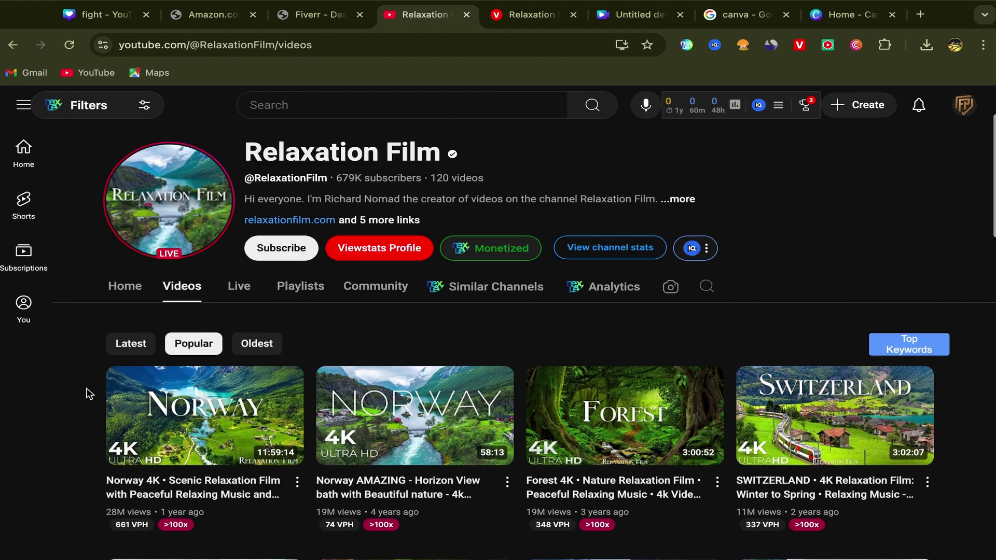
{"action": "scroll", "coordinate": [760, 296], "scroll_direction": "down", "scroll_amount": 1}
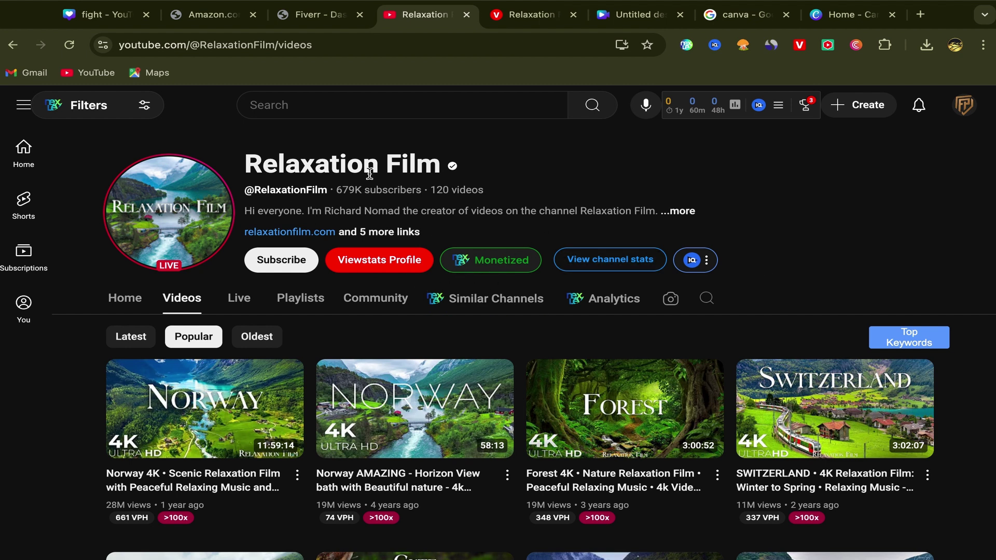
{"action": "left_click", "coordinate": [609, 260]}
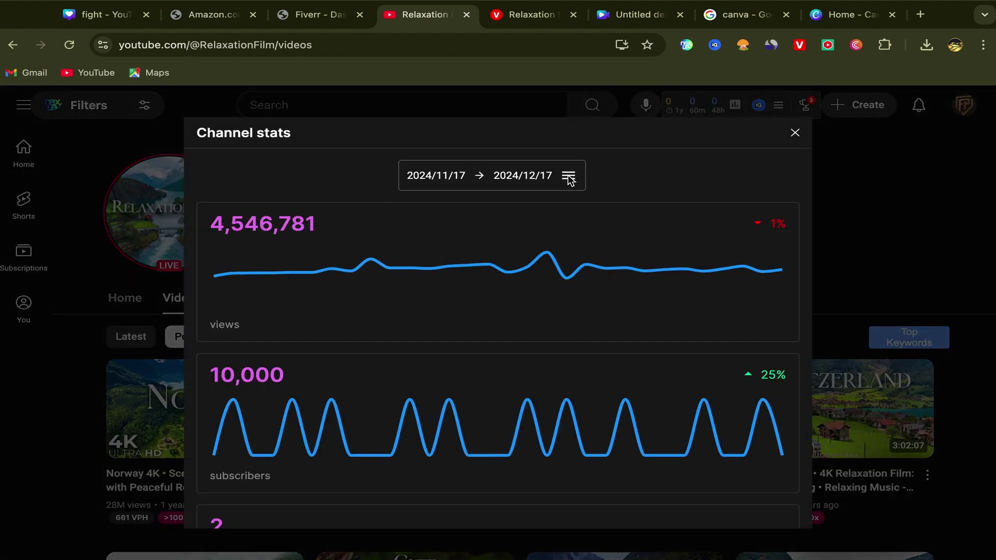
{"action": "left_click", "coordinate": [569, 177]}
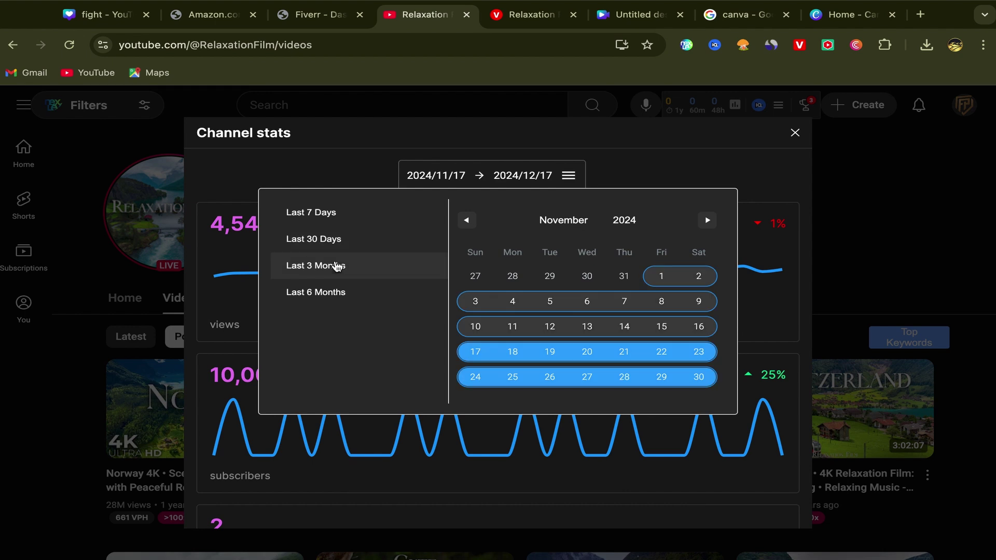
{"action": "left_click", "coordinate": [307, 271]}
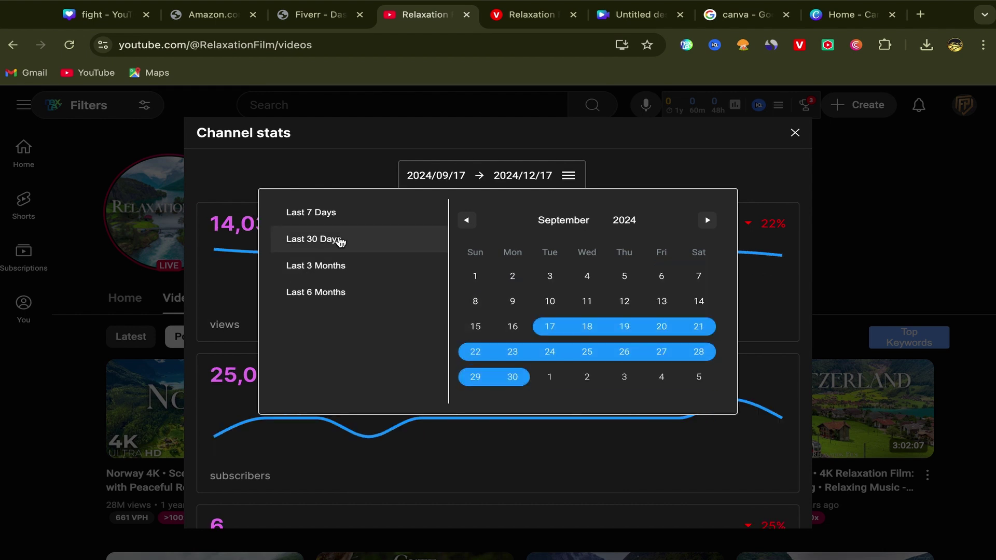
{"action": "left_click", "coordinate": [339, 240]}
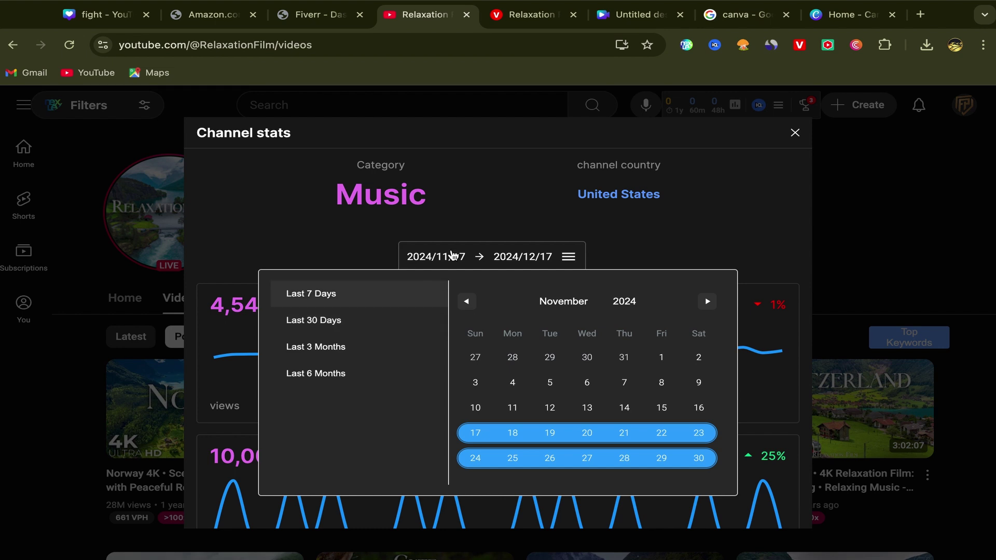
{"action": "left_click", "coordinate": [569, 259]}
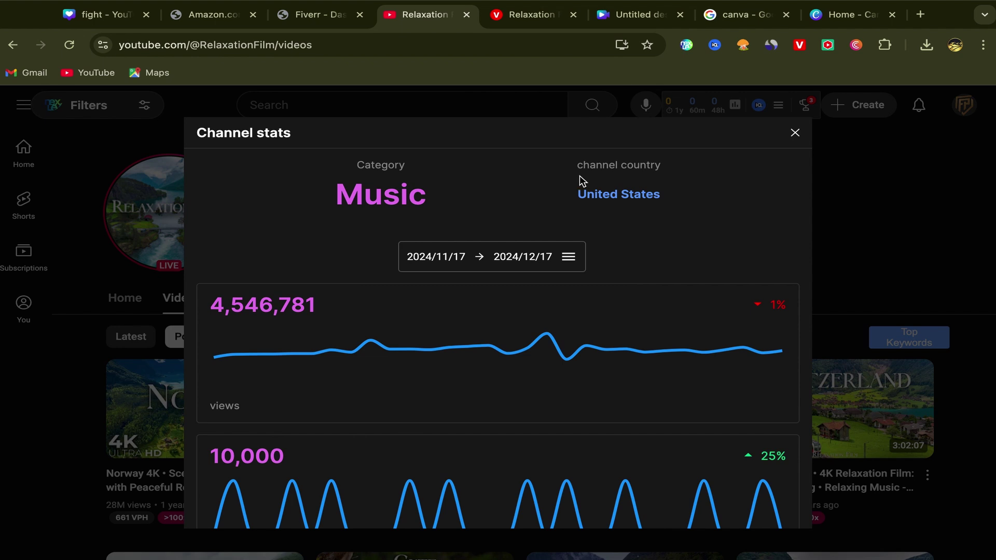
{"action": "left_click", "coordinate": [795, 133]}
Step: Check Relaxation Film's views, subscribers and estimated revenue on its Viewstats page, and return to the YouTube channel
{"action": "left_click", "coordinate": [531, 15]}
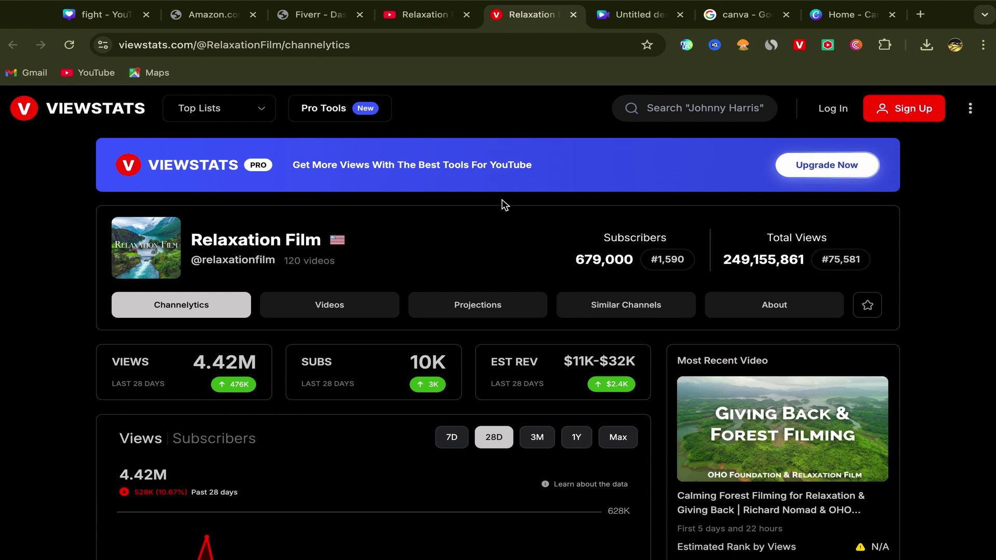
{"action": "scroll", "coordinate": [502, 205], "scroll_direction": "down", "scroll_amount": 1}
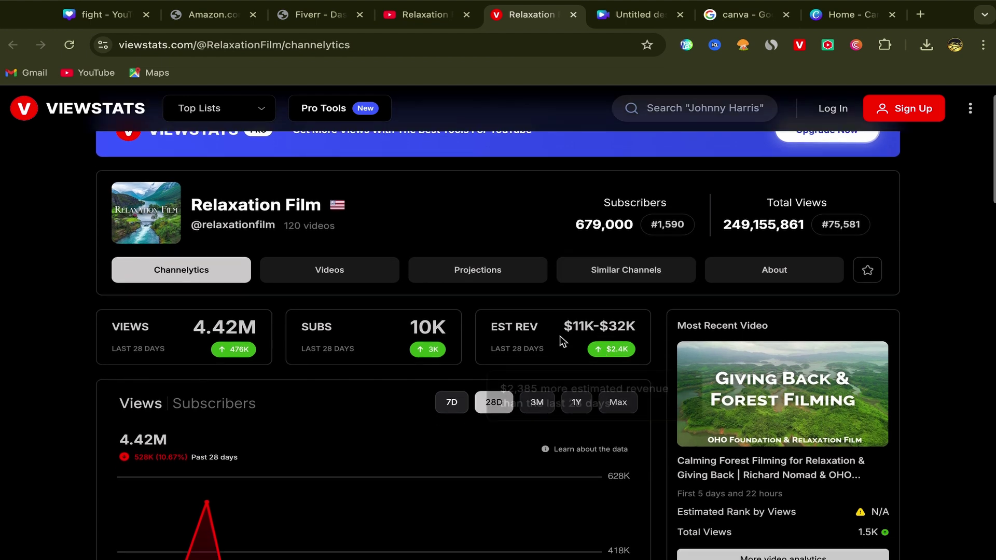
{"action": "mouse_move", "coordinate": [538, 349]}
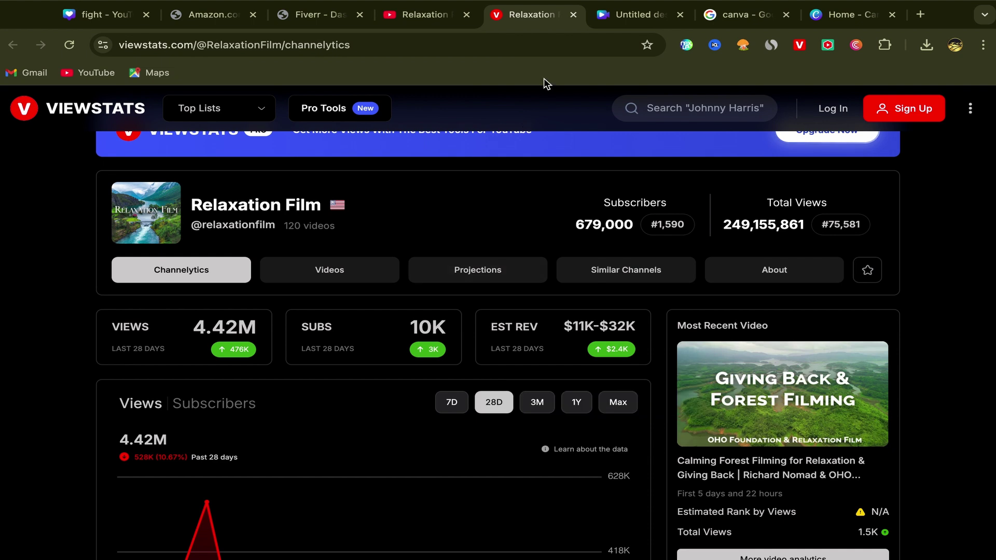
{"action": "left_click", "coordinate": [428, 23]}
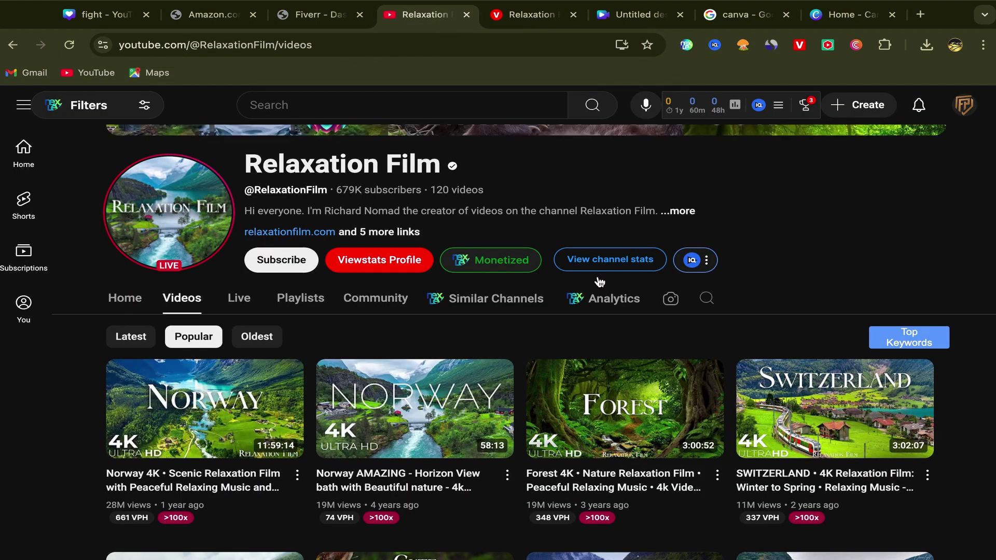
{"action": "mouse_move", "coordinate": [469, 371]}
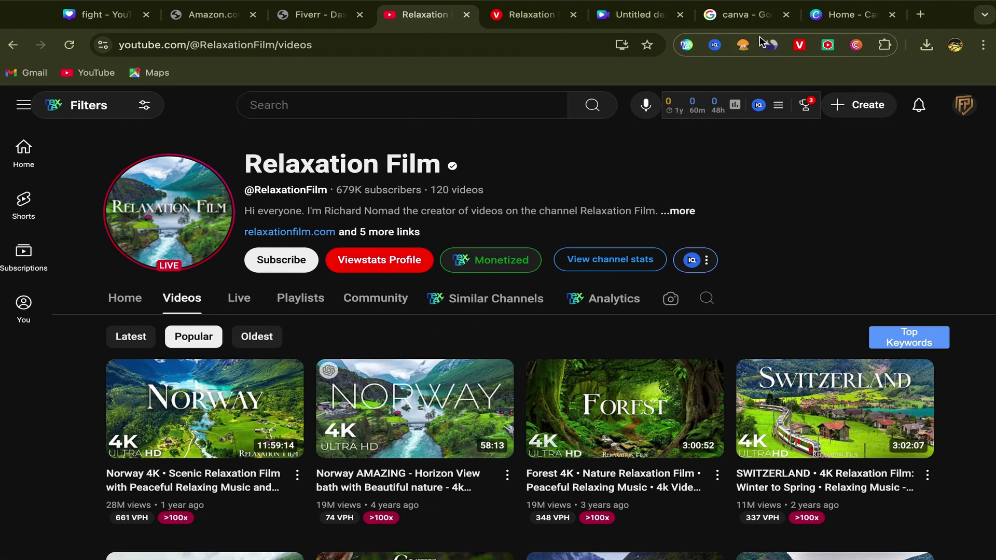
Step: Switch to Canva, display the video design types, and bring up the blank untitled YouTube video design
{"action": "left_click", "coordinate": [744, 15]}
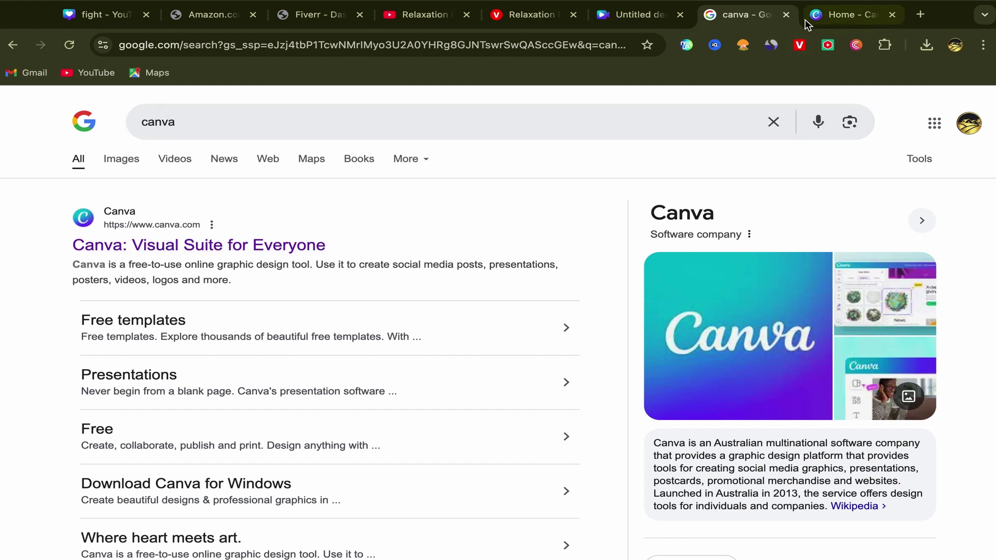
{"action": "left_click", "coordinate": [837, 13]}
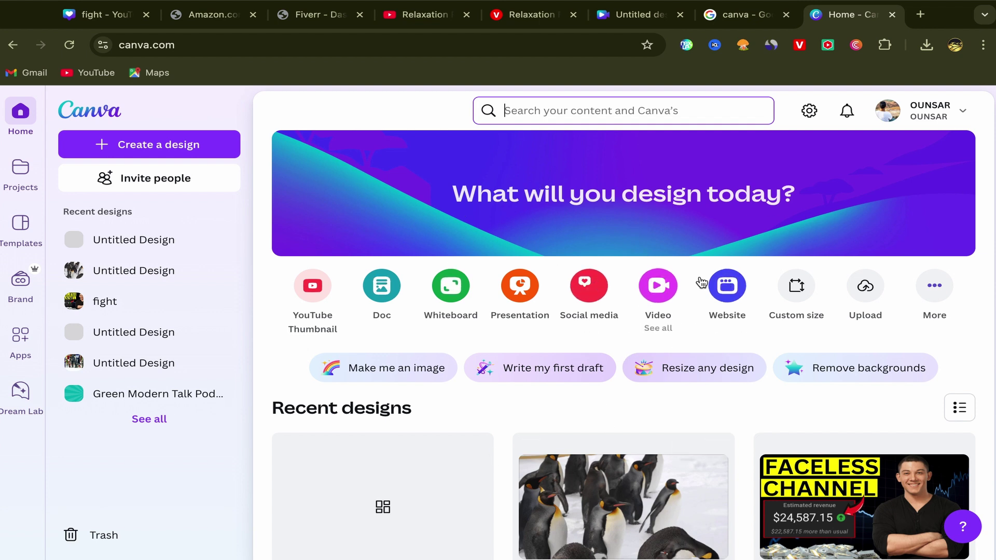
{"action": "left_click", "coordinate": [649, 282]}
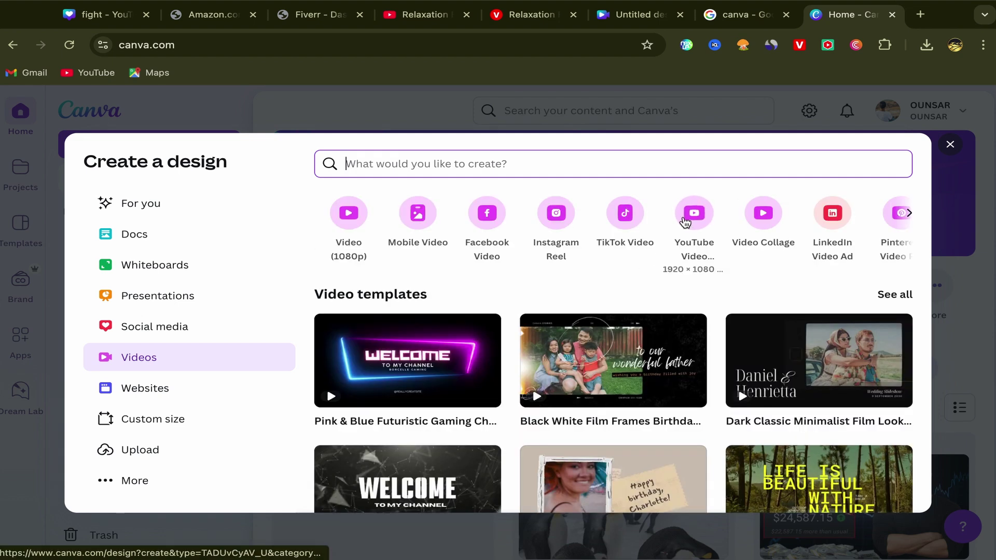
{"action": "left_click", "coordinate": [641, 16]}
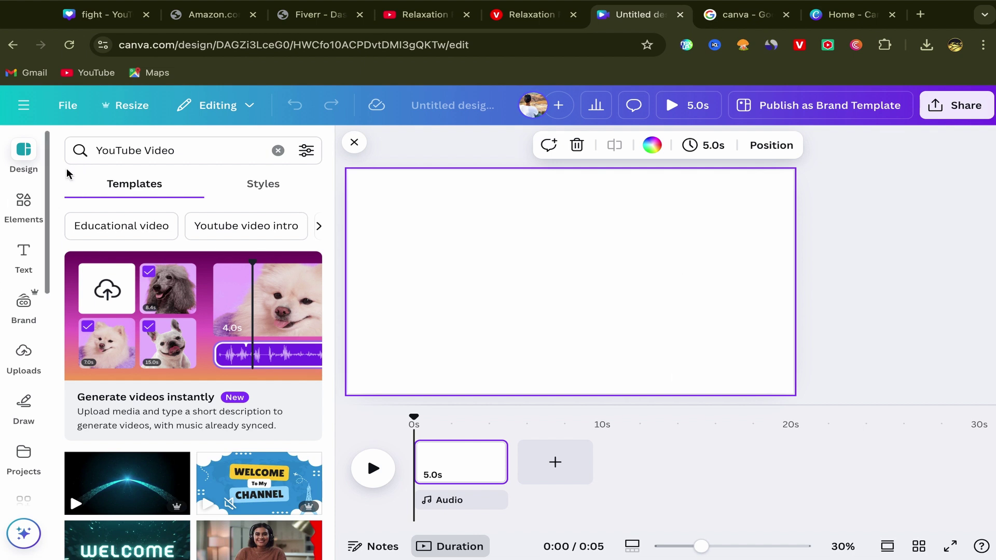
Step: Search the design elements for "norway" and show only the video results
{"action": "left_click", "coordinate": [21, 205]}
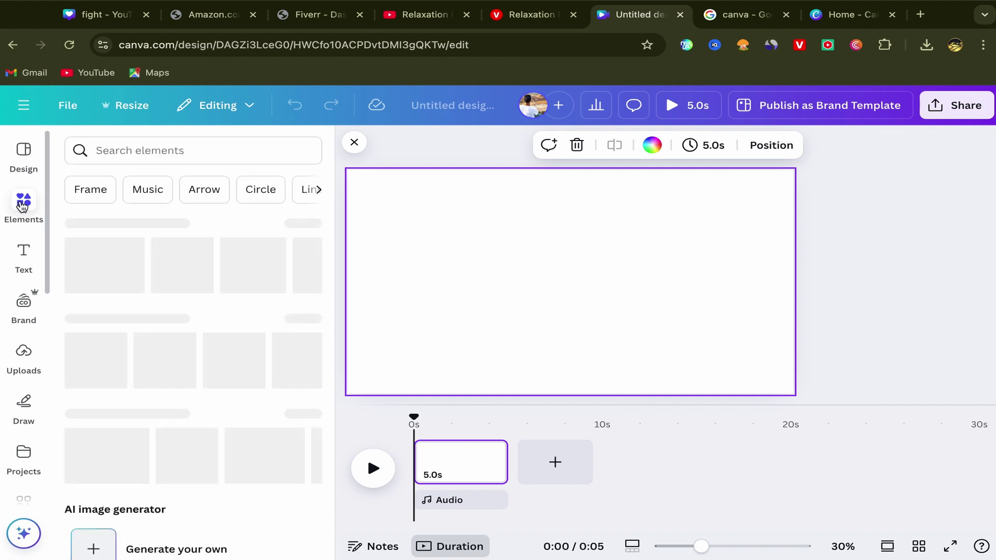
{"action": "left_click", "coordinate": [105, 154]}
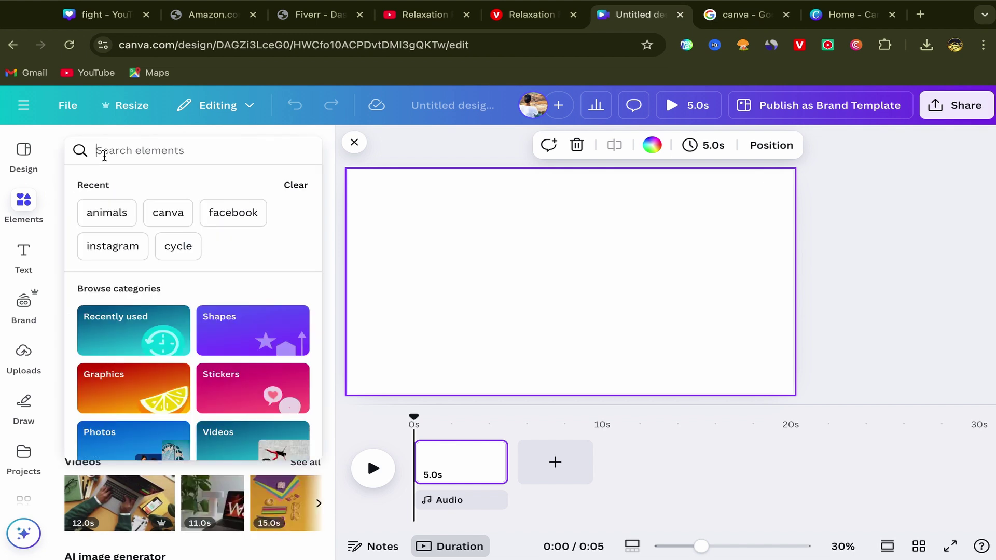
{"action": "left_click", "coordinate": [418, 16]}
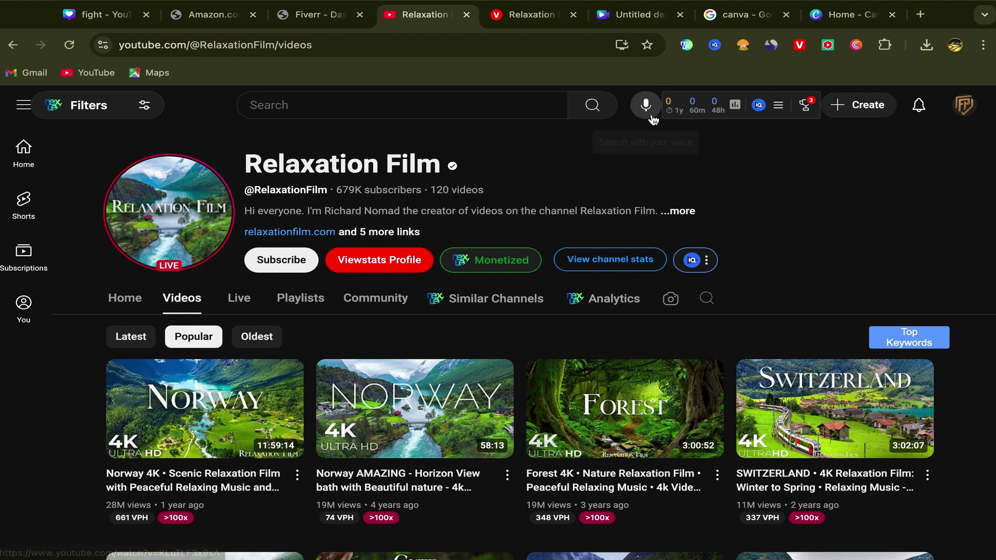
{"action": "left_click", "coordinate": [637, 16]}
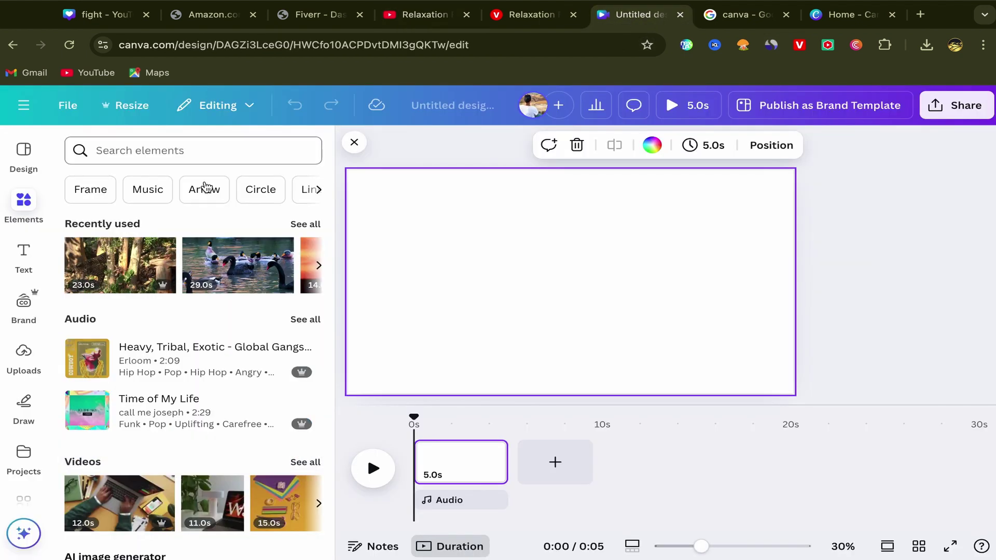
{"action": "left_click", "coordinate": [110, 151]}
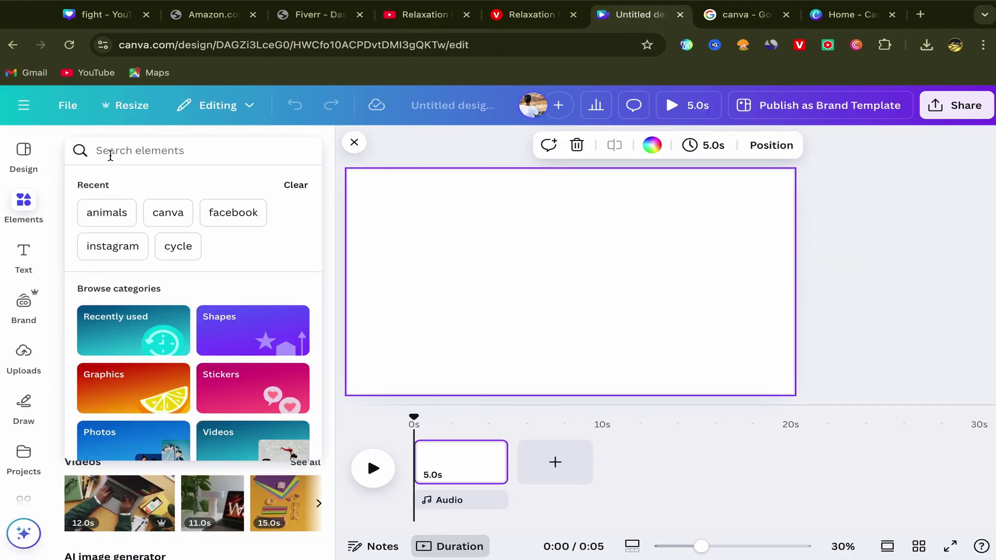
{"action": "type", "text": "nor"}
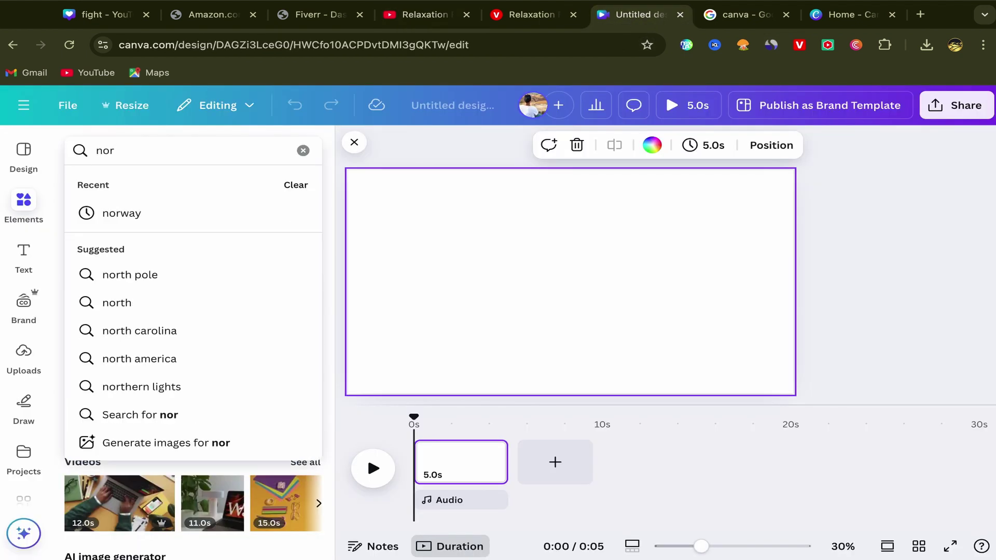
{"action": "left_click", "coordinate": [147, 218]}
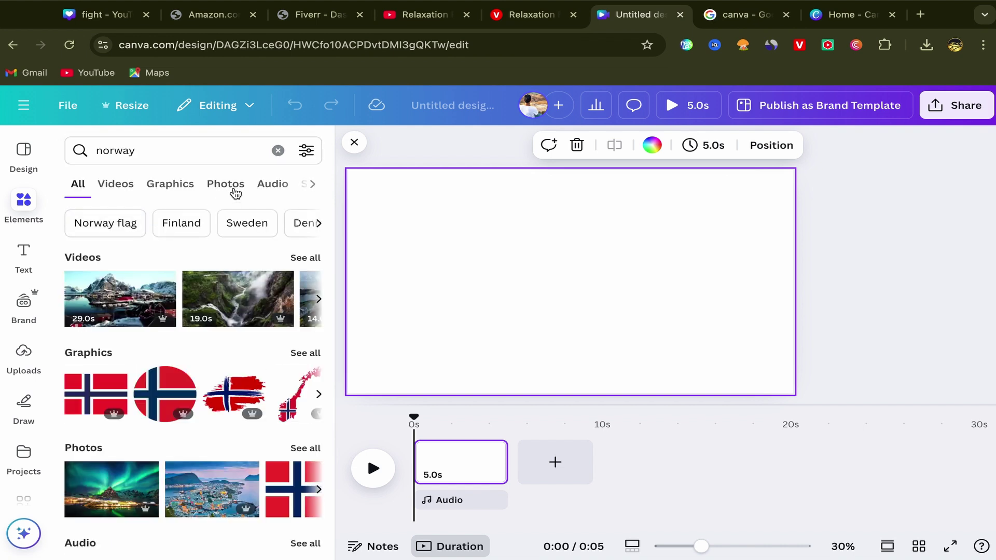
{"action": "left_click", "coordinate": [116, 187]}
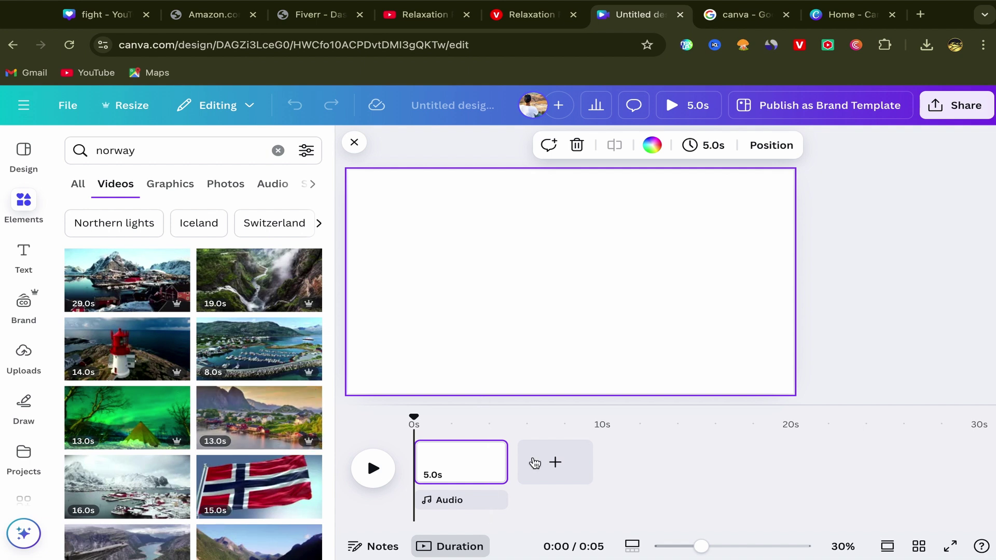
Step: Add nine blank 5-second pages to the video timeline after the first page
{"action": "left_click", "coordinate": [553, 462]}
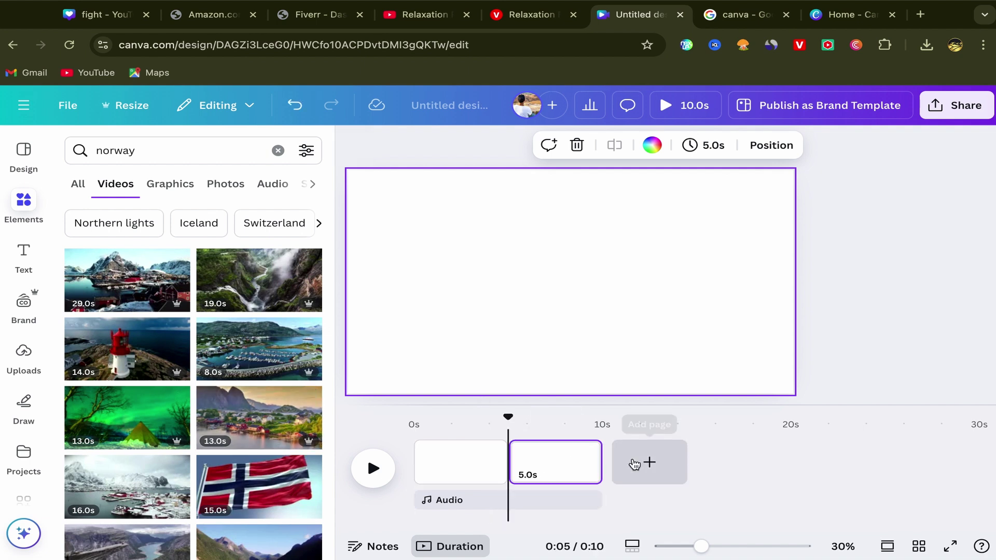
{"action": "left_click", "coordinate": [646, 462]}
{"action": "left_click", "coordinate": [740, 463]}
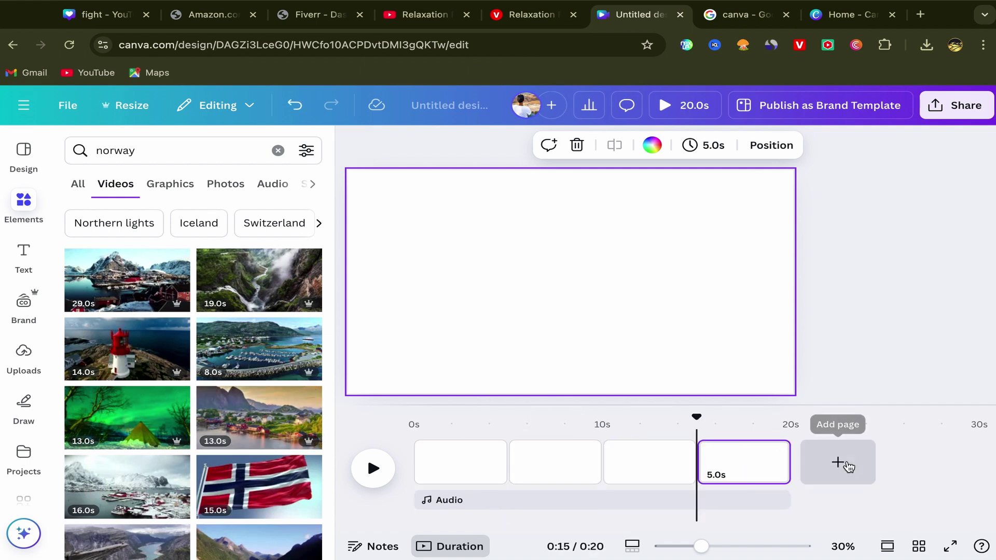
{"action": "left_click", "coordinate": [845, 463]}
{"action": "left_click", "coordinate": [934, 464]}
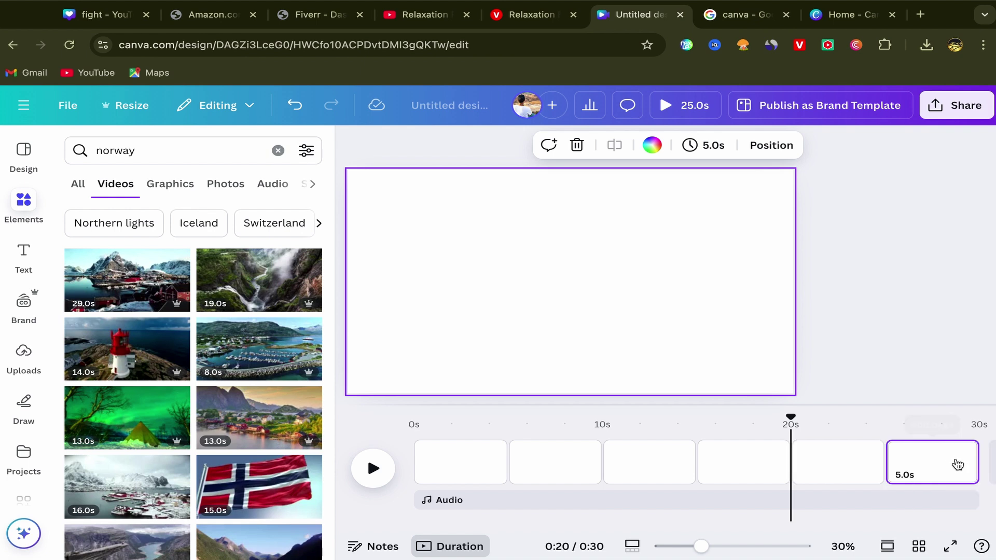
{"action": "left_click", "coordinate": [968, 465]}
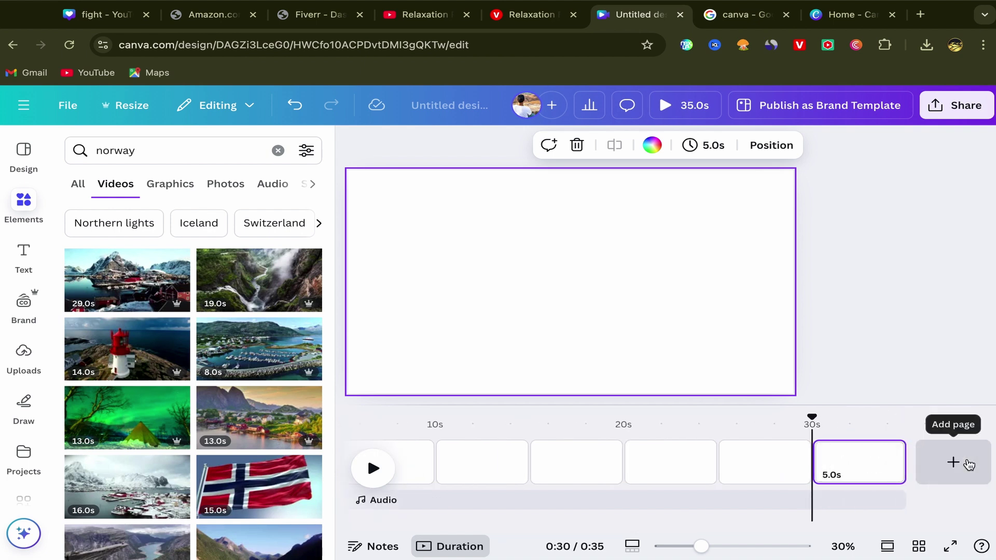
{"action": "left_click", "coordinate": [968, 464]}
{"action": "left_click", "coordinate": [969, 465]}
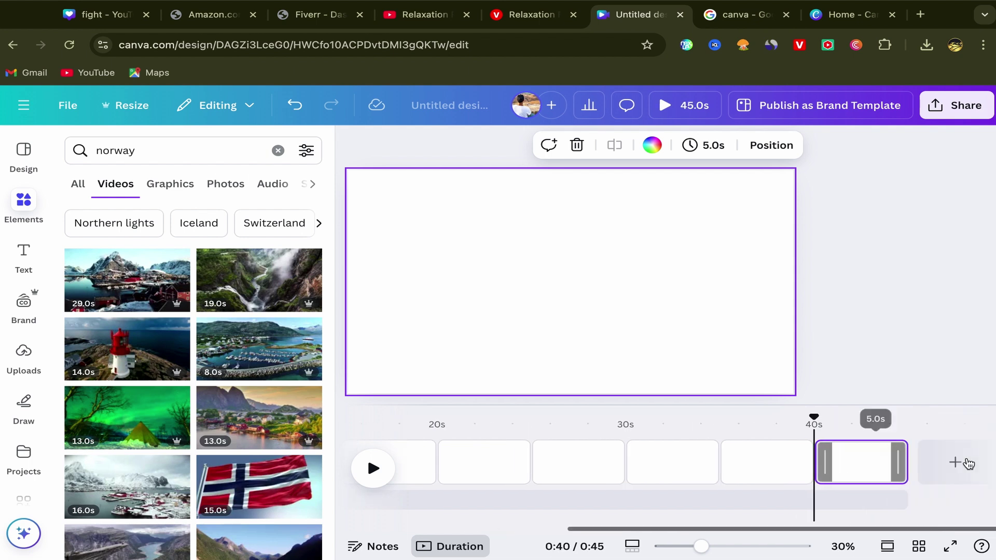
{"action": "left_click", "coordinate": [969, 464]}
{"action": "scroll", "coordinate": [624, 463], "scroll_direction": "left", "scroll_amount": 10}
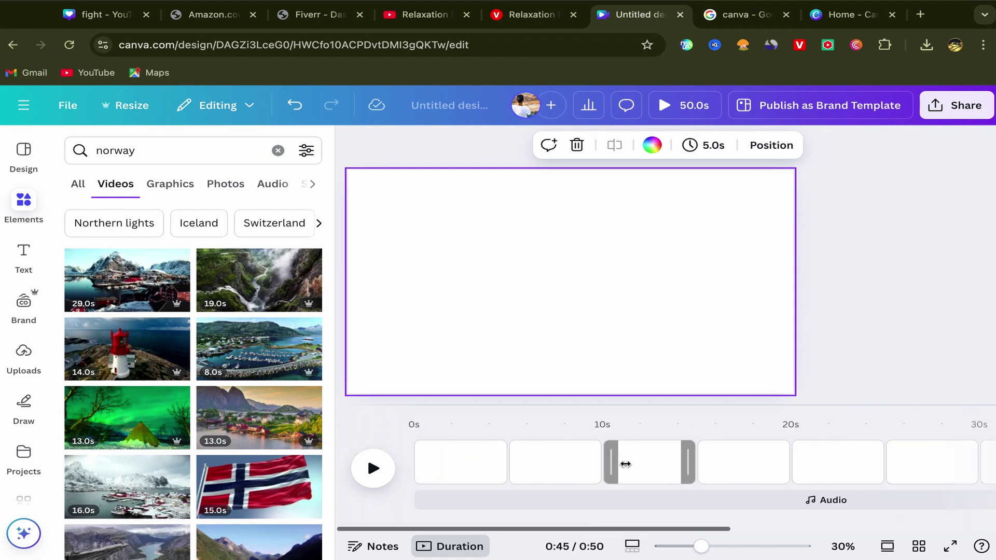
Step: Add the 29-second snowy mountain harbour clip to page 1, set it as the background, and trim it to 3.4 s
{"action": "left_click", "coordinate": [440, 460]}
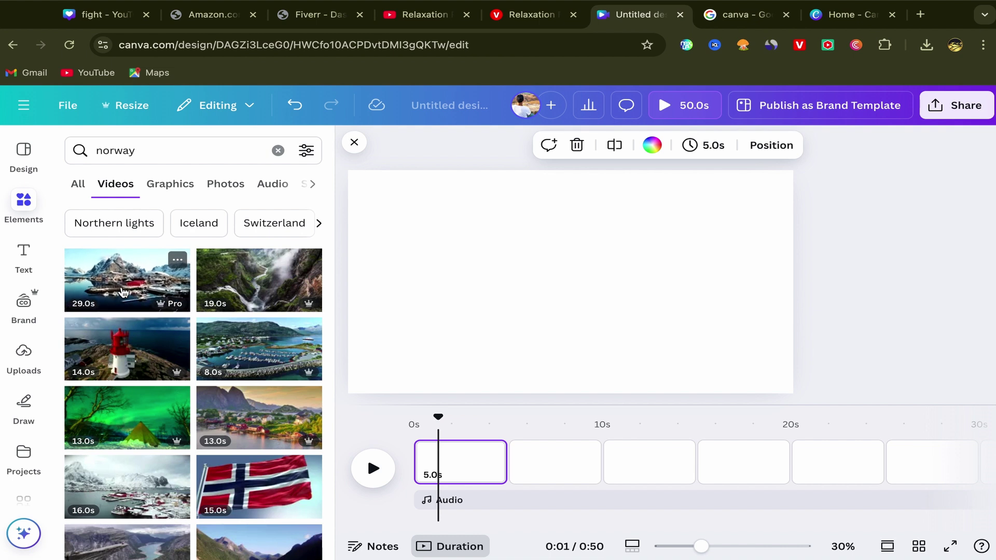
{"action": "left_click", "coordinate": [106, 300]}
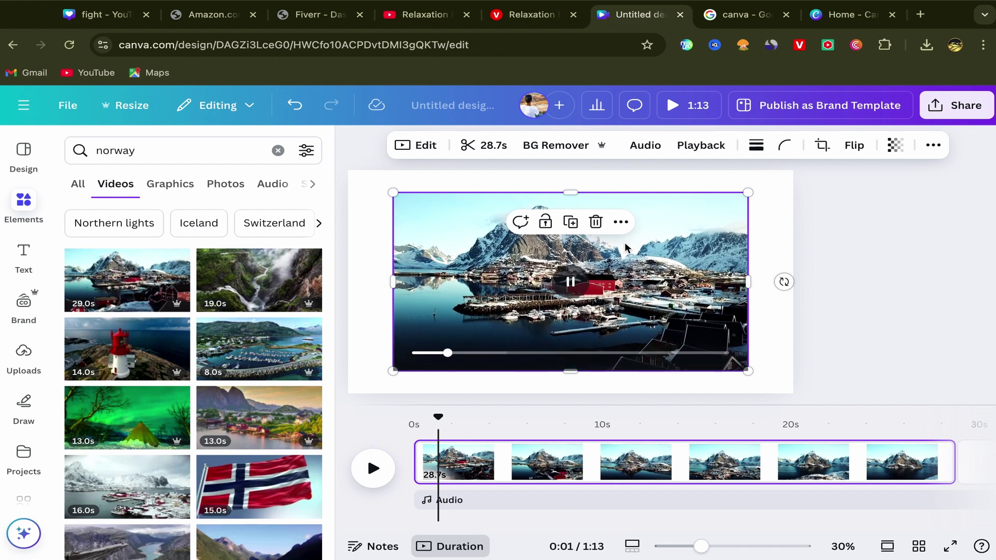
{"action": "left_click", "coordinate": [621, 222]}
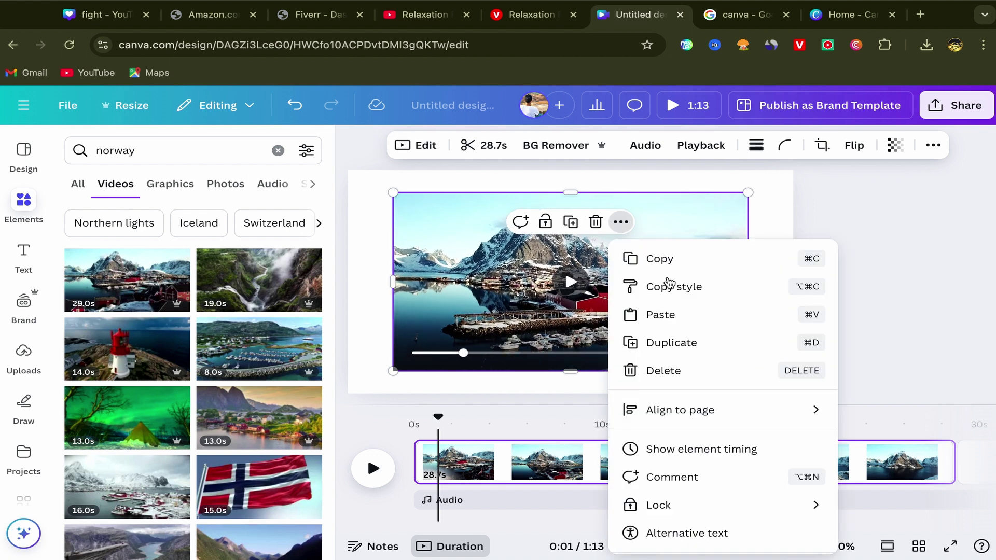
{"action": "scroll", "coordinate": [689, 446], "scroll_direction": "down", "scroll_amount": 2}
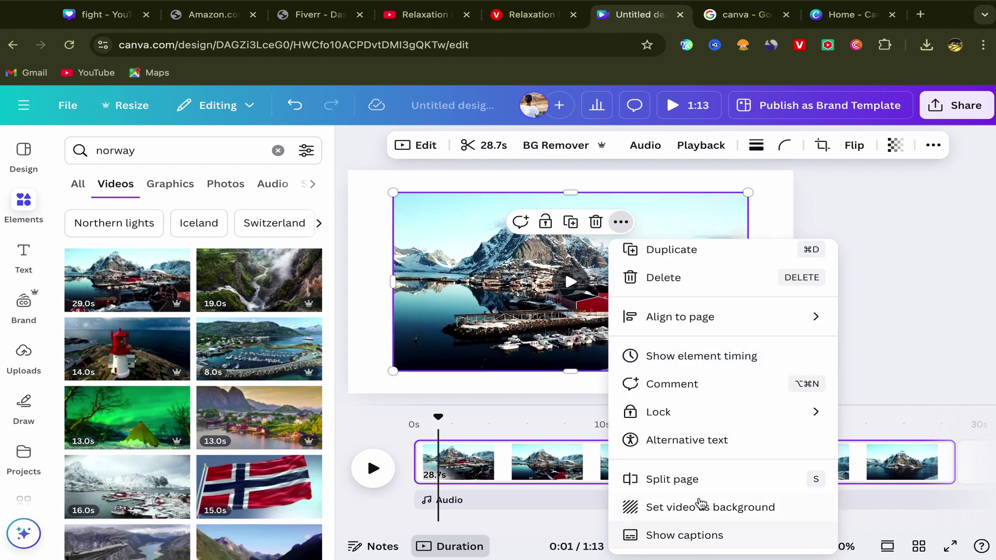
{"action": "left_click", "coordinate": [694, 514]}
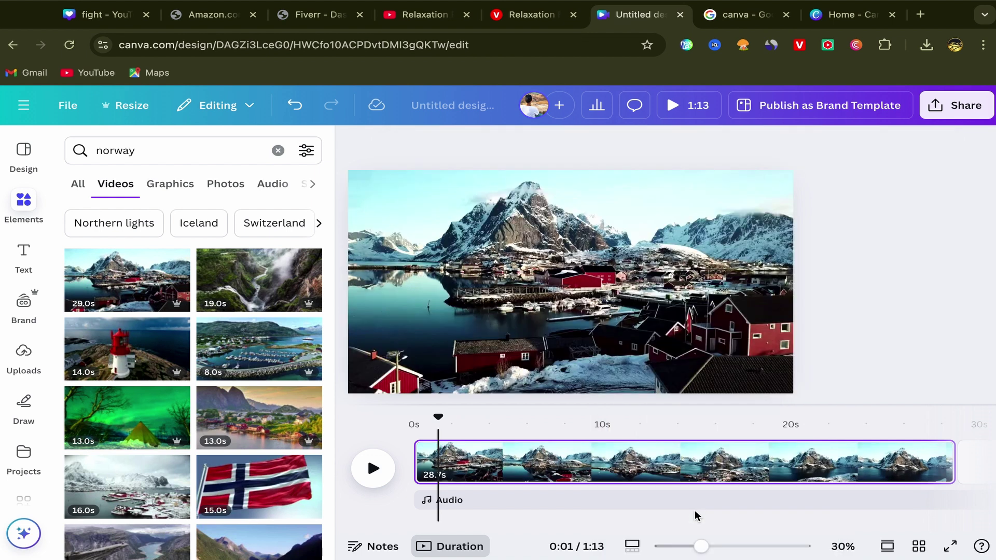
{"action": "left_click_drag", "start_coordinate": [946, 465], "coordinate": [439, 468]}
{"action": "left_click_drag", "start_coordinate": [419, 469], "coordinate": [471, 465]}
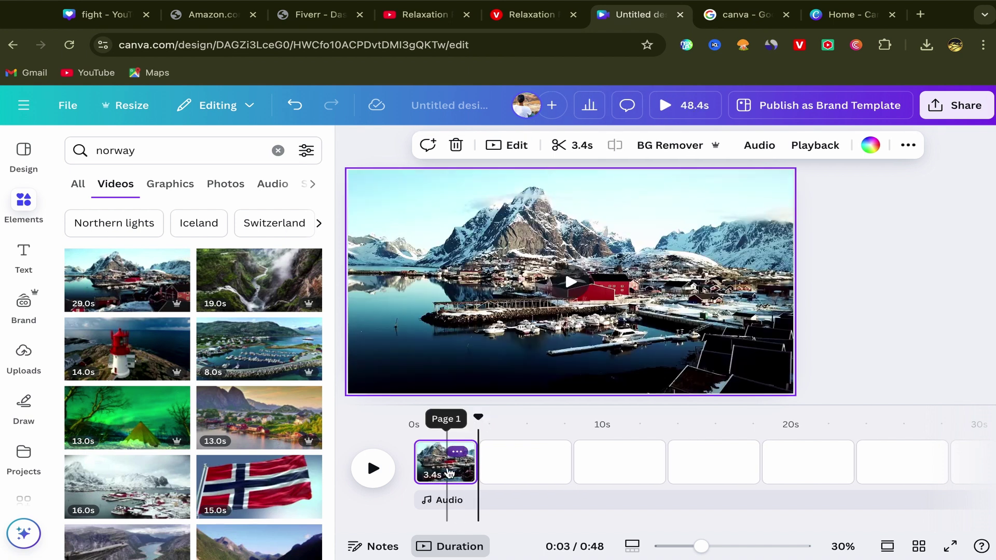
Step: Add the 19-second green river gorge clip to page 2, set it as the background, and trim it to 3.2 s
{"action": "left_click", "coordinate": [508, 461]}
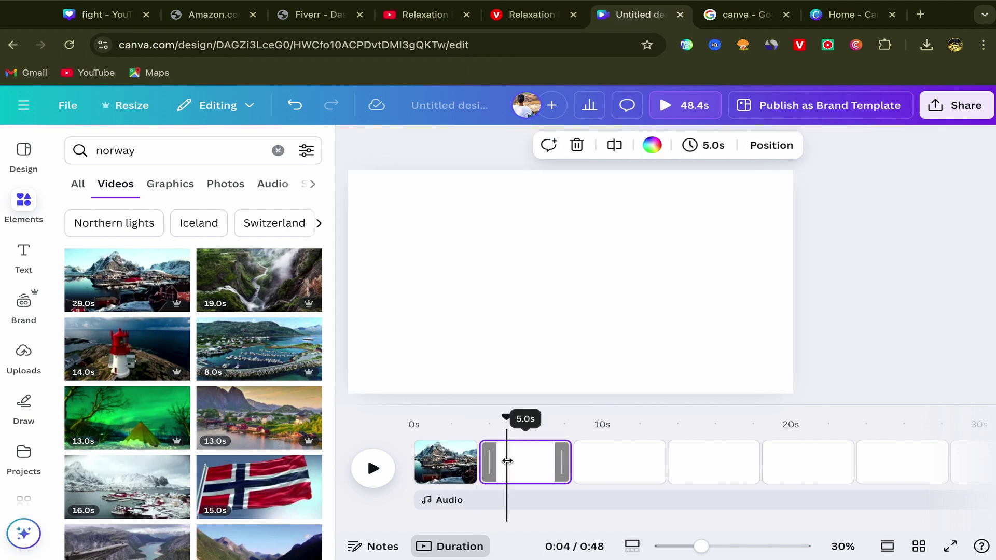
{"action": "left_click", "coordinate": [270, 293]}
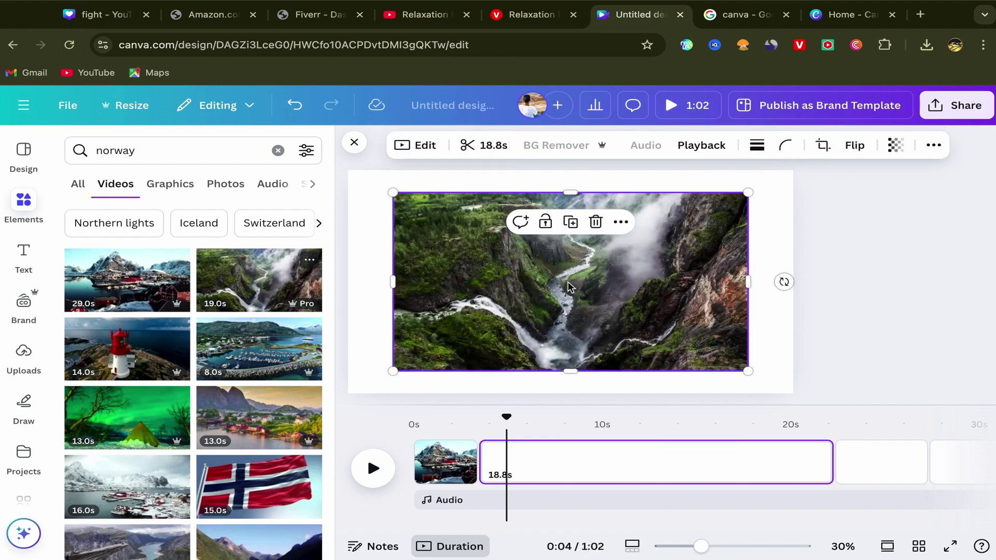
{"action": "left_click", "coordinate": [618, 222]}
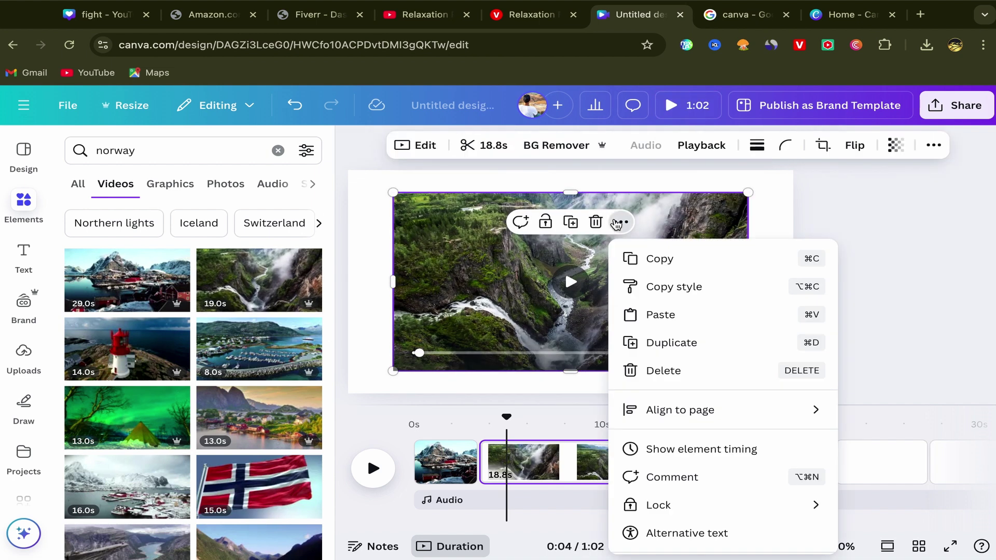
{"action": "scroll", "coordinate": [677, 389], "scroll_direction": "down", "scroll_amount": 2}
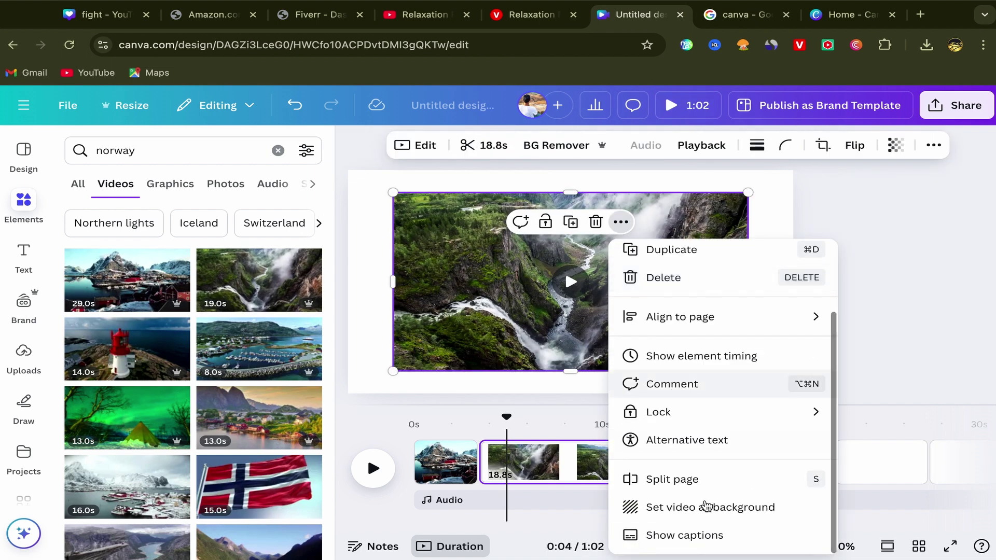
{"action": "left_click", "coordinate": [696, 508]}
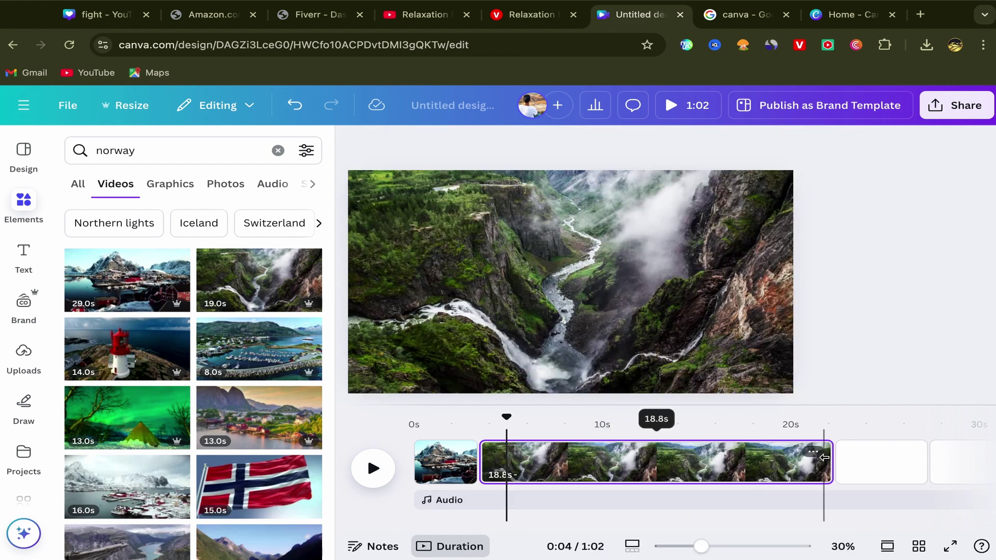
{"action": "left_click_drag", "start_coordinate": [831, 461], "coordinate": [538, 460]}
Step: Fill page 3 with the 8-second coastal marina clip as its background and trim it to 3.1 s
{"action": "left_click", "coordinate": [585, 467]}
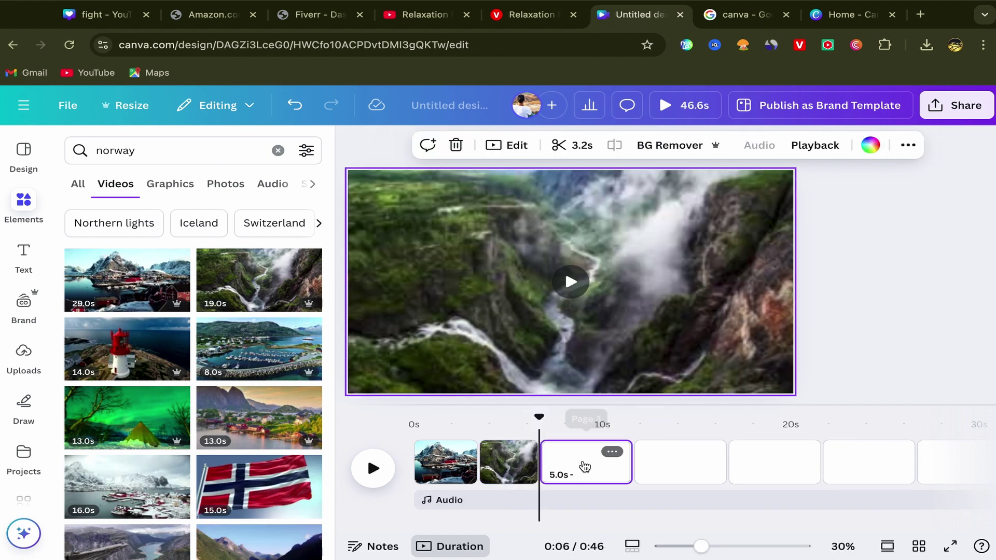
{"action": "left_click", "coordinate": [249, 355]}
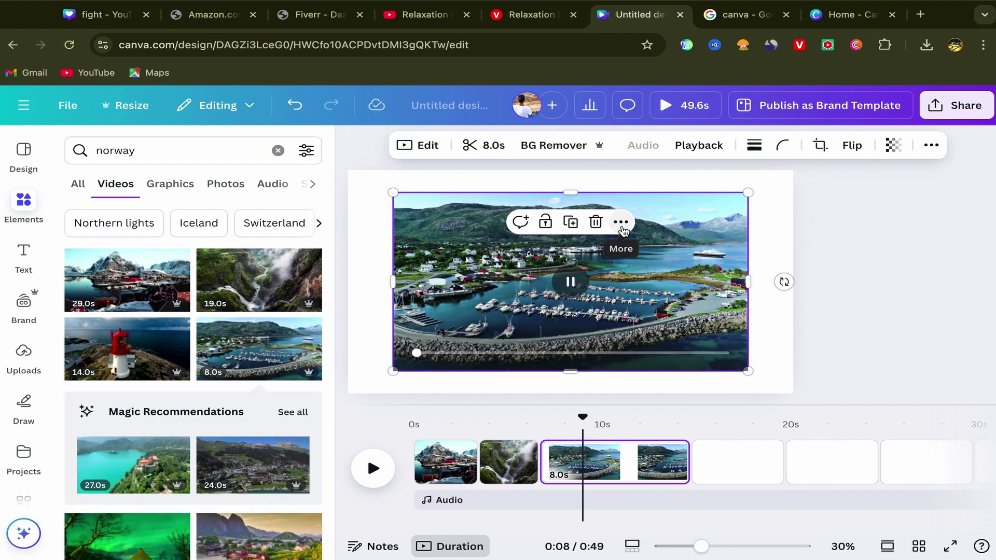
{"action": "left_click", "coordinate": [621, 222]}
{"action": "scroll", "coordinate": [670, 439], "scroll_direction": "down", "scroll_amount": 2}
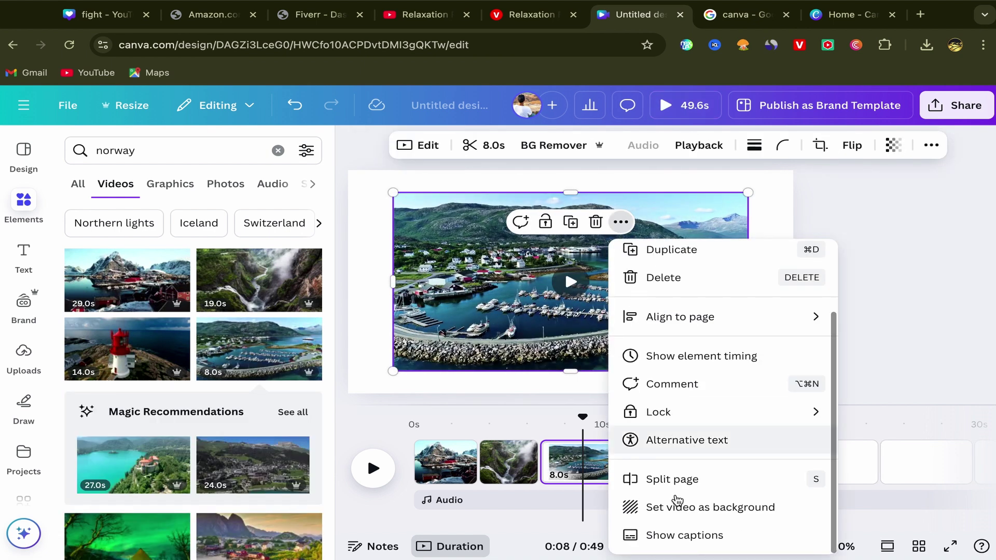
{"action": "left_click", "coordinate": [673, 507]}
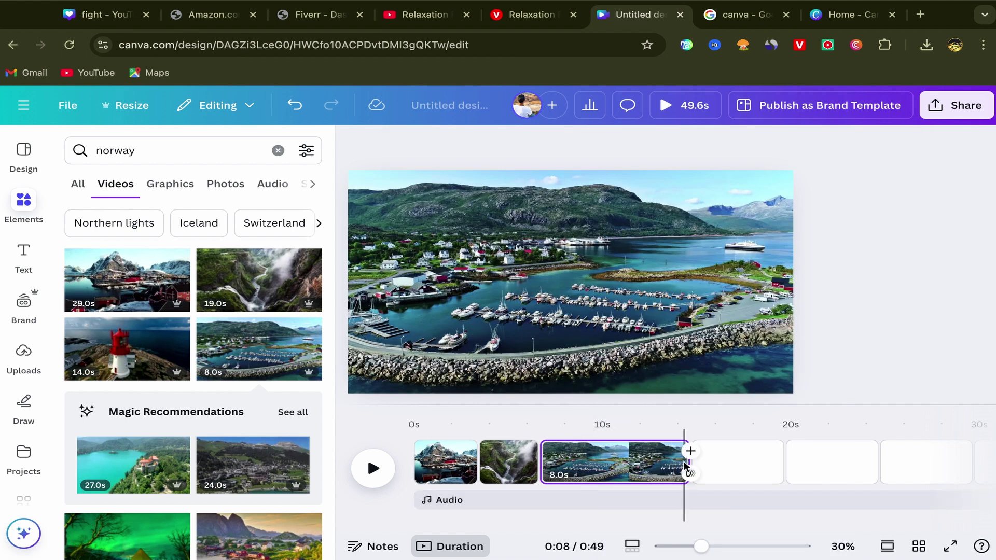
{"action": "left_click", "coordinate": [587, 464]}
{"action": "left_click_drag", "start_coordinate": [587, 463], "coordinate": [588, 464]}
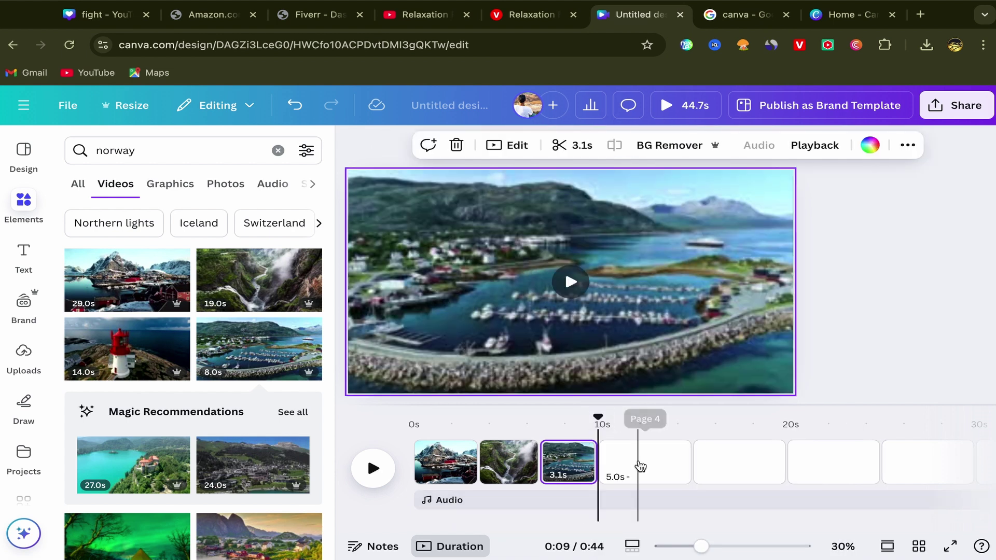
Step: Fill page 4 with the 14-second red-and-white lighthouse clip as its background and trim it to 3.3 s
{"action": "left_click", "coordinate": [640, 462]}
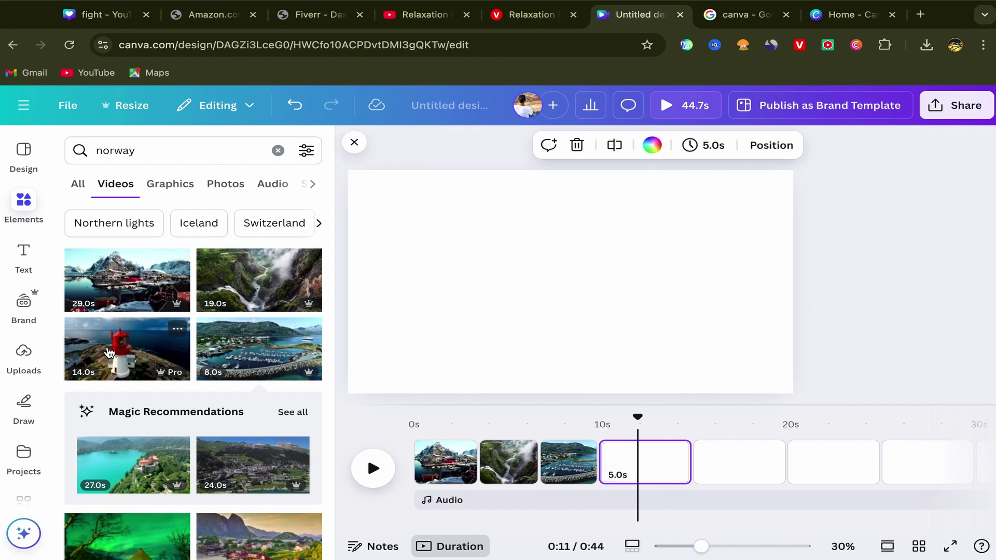
{"action": "left_click", "coordinate": [120, 357]}
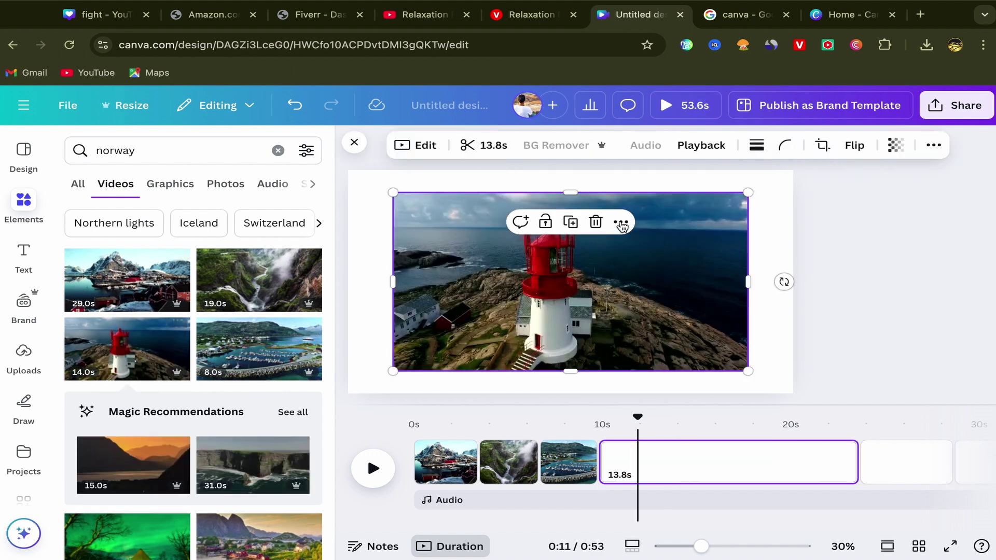
{"action": "left_click", "coordinate": [621, 222]}
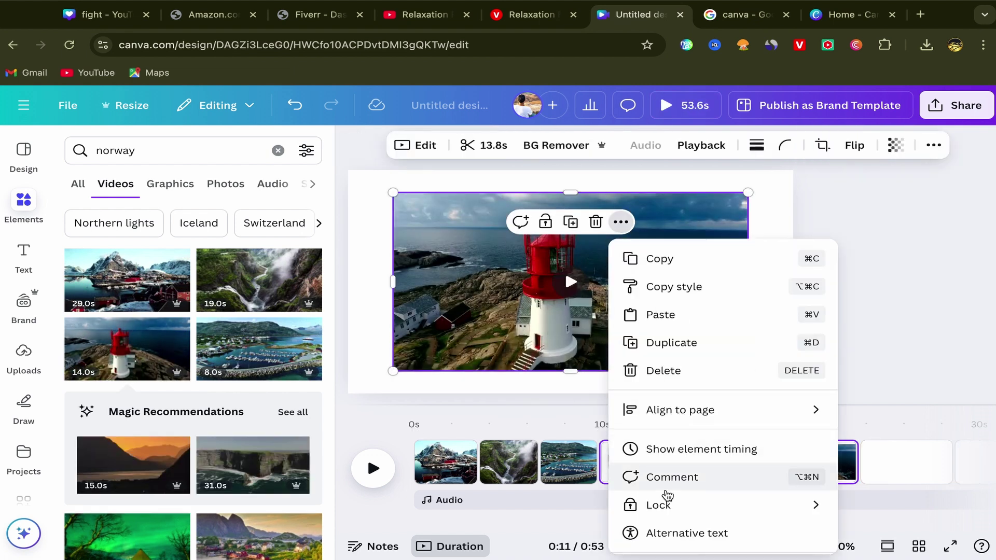
{"action": "scroll", "coordinate": [670, 482], "scroll_direction": "down", "scroll_amount": 2}
{"action": "left_click", "coordinate": [692, 511]}
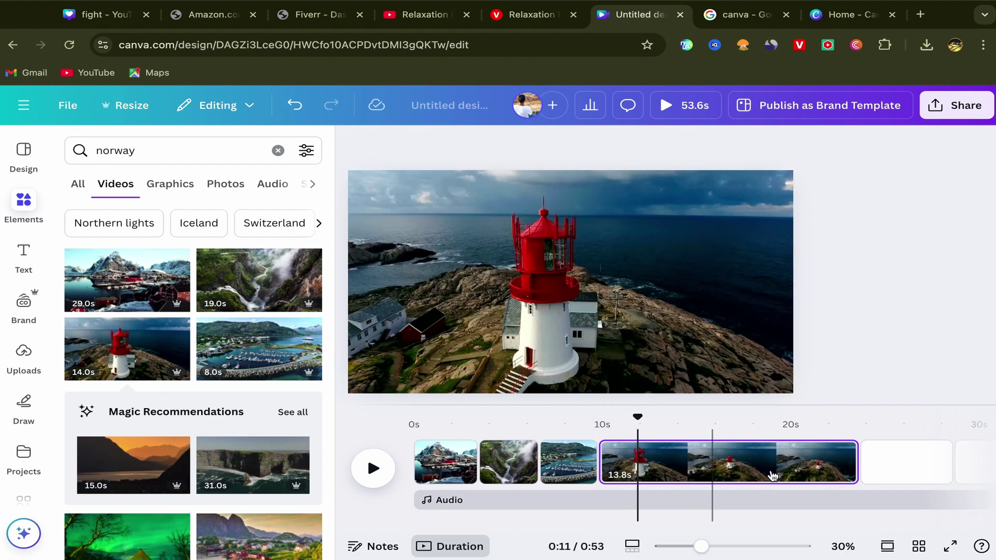
{"action": "left_click", "coordinate": [637, 455]}
{"action": "left_click_drag", "start_coordinate": [638, 455], "coordinate": [656, 462]}
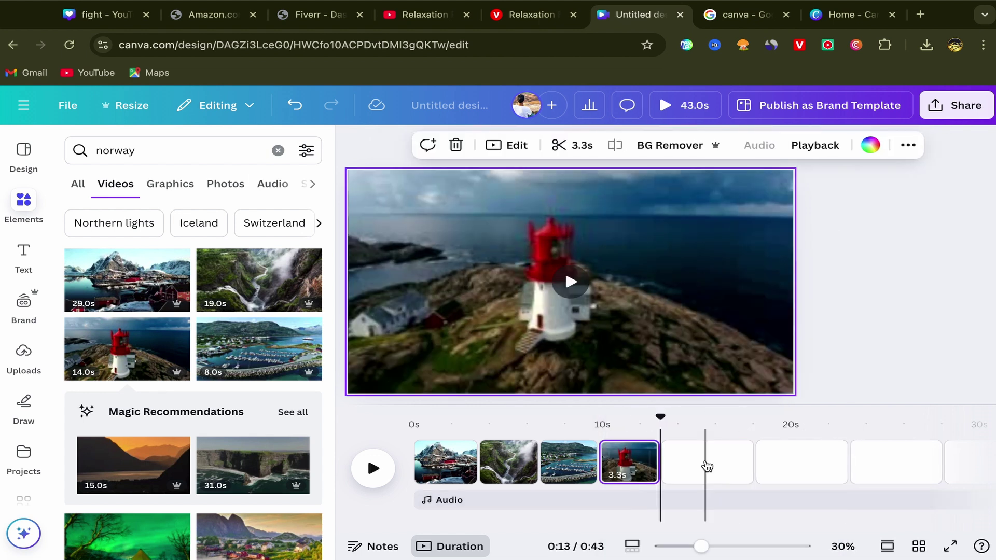
Step: Fill page 5 with the 13-second sunset fishing village clip as its background and trim it to 3.5 s
{"action": "left_click", "coordinate": [707, 465]}
{"action": "scroll", "coordinate": [234, 390], "scroll_direction": "down", "scroll_amount": 1}
{"action": "scroll", "coordinate": [236, 390], "scroll_direction": "down", "scroll_amount": 2}
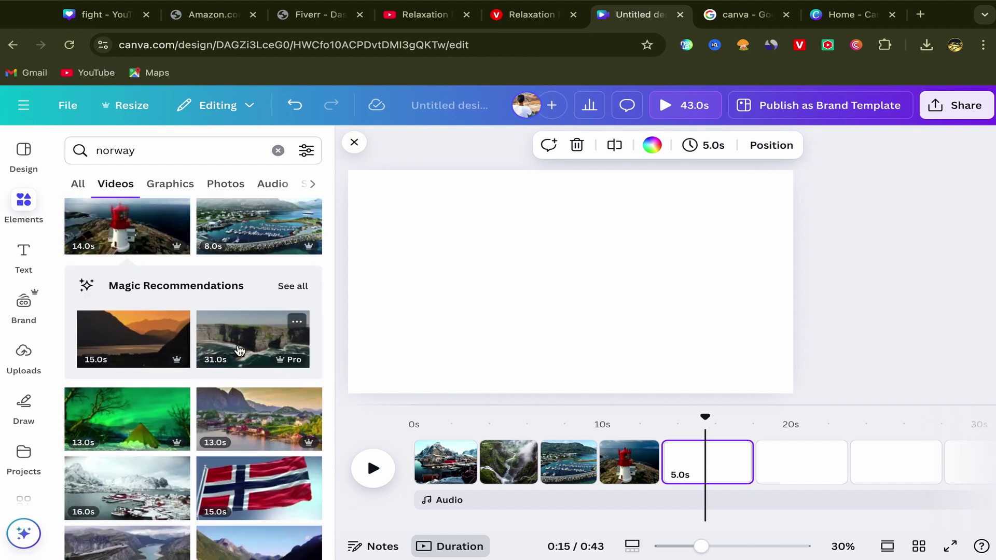
{"action": "left_click", "coordinate": [247, 426]}
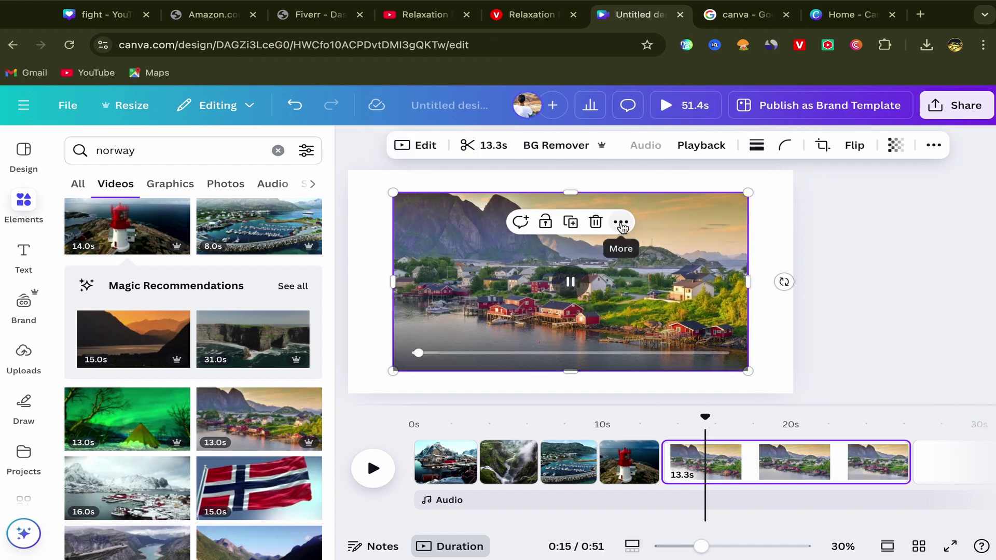
{"action": "left_click", "coordinate": [622, 224]}
{"action": "scroll", "coordinate": [737, 448], "scroll_direction": "down", "scroll_amount": 2}
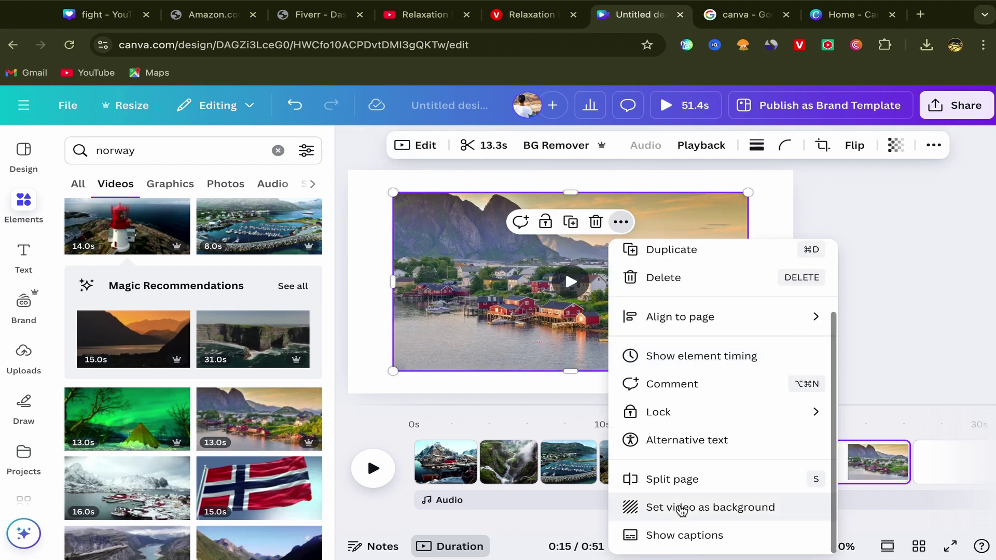
{"action": "left_click", "coordinate": [687, 507]}
{"action": "left_click", "coordinate": [904, 463]}
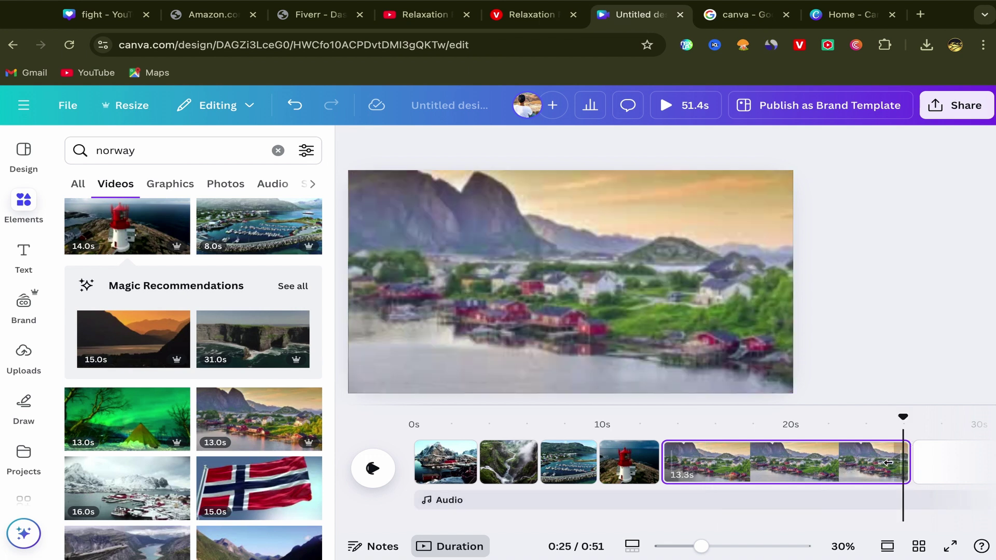
{"action": "left_click_drag", "start_coordinate": [744, 460], "coordinate": [676, 465]}
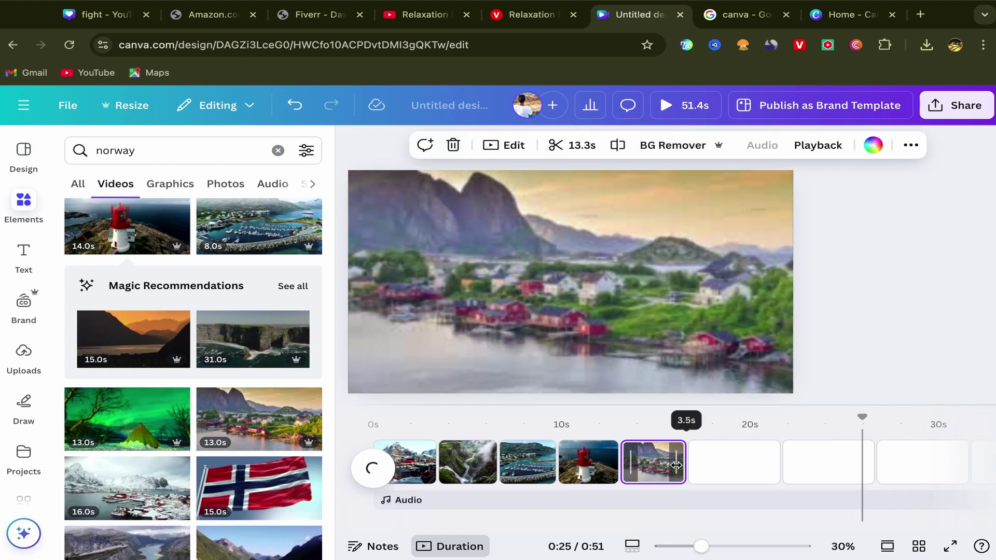
Step: Fill page 6 with the 13-second green northern lights and tent clip as its background and shorten it to about 3.5 s
{"action": "left_click", "coordinate": [753, 461]}
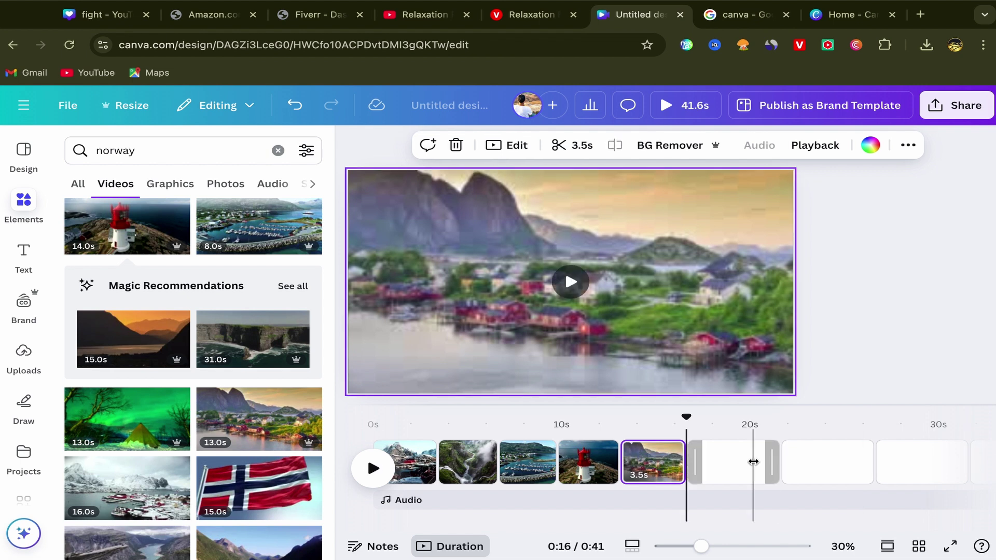
{"action": "scroll", "coordinate": [119, 300], "scroll_direction": "down", "scroll_amount": 3}
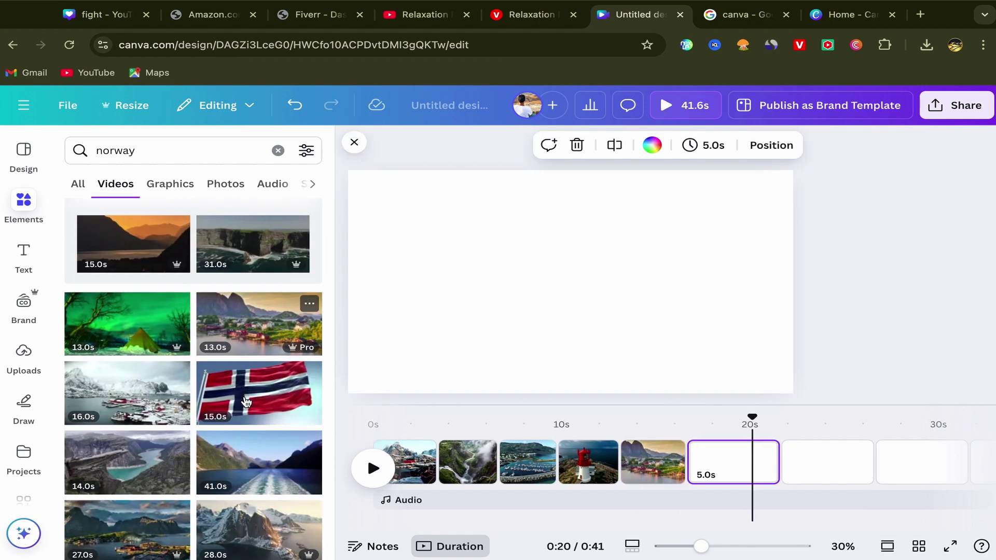
{"action": "left_click", "coordinate": [124, 276]}
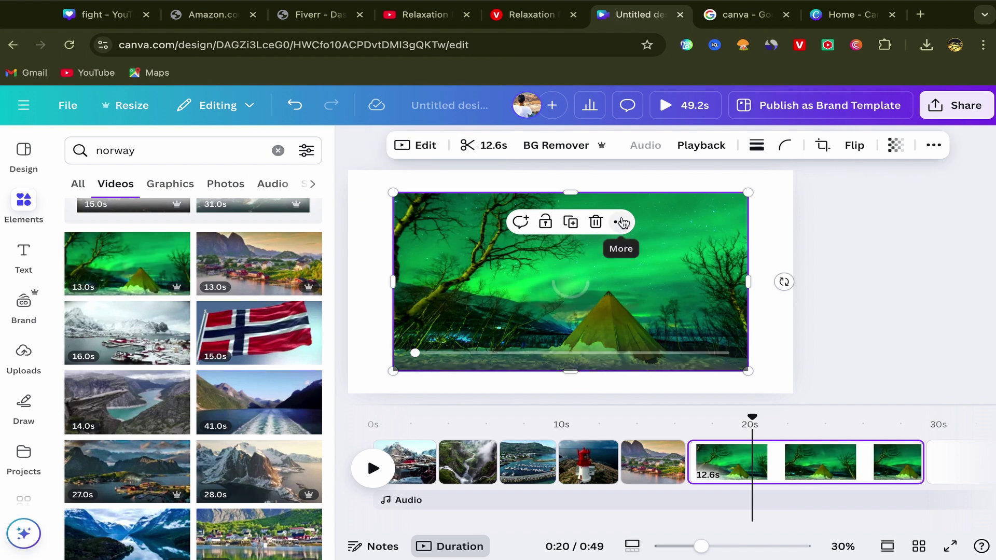
{"action": "left_click", "coordinate": [621, 222]}
{"action": "scroll", "coordinate": [710, 507], "scroll_direction": "down", "scroll_amount": 2}
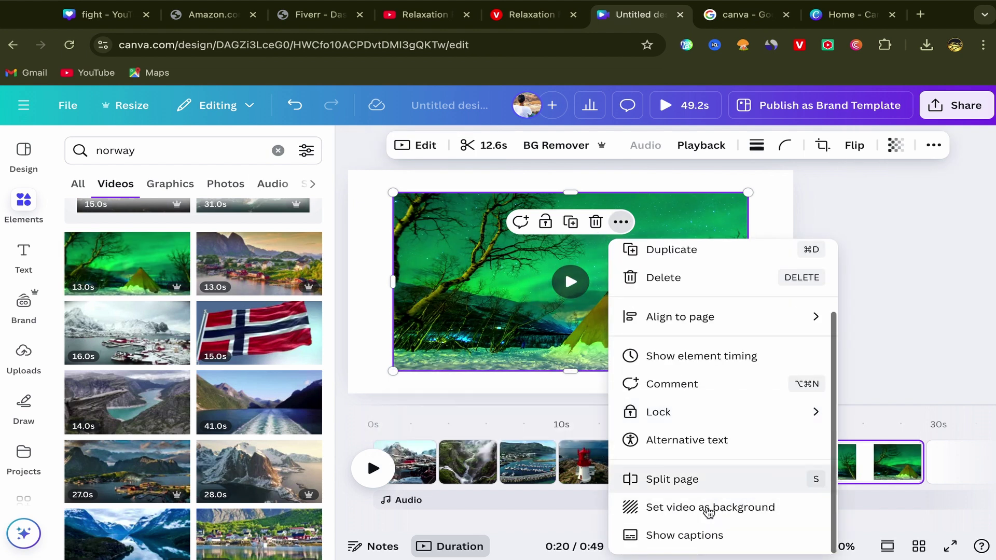
{"action": "left_click", "coordinate": [709, 508]}
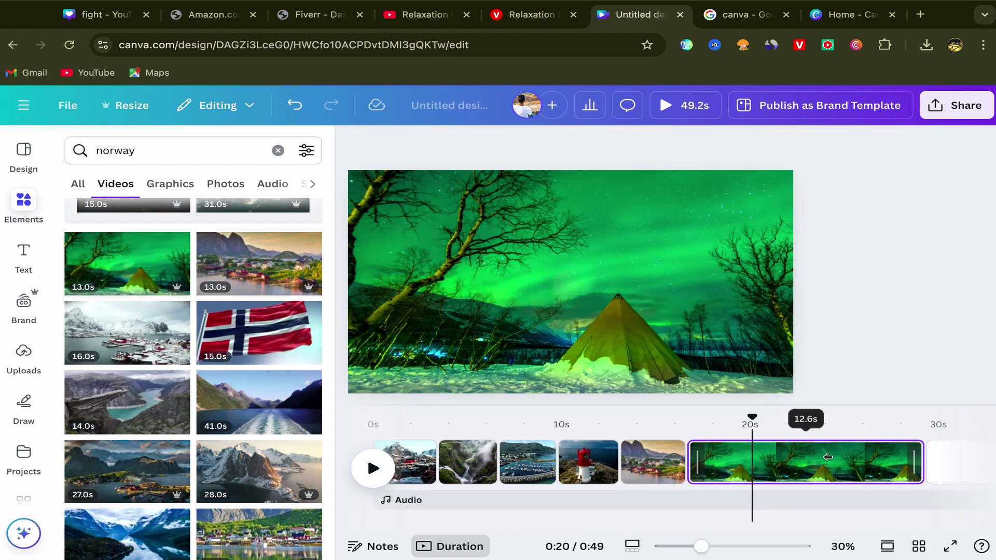
{"action": "left_click_drag", "start_coordinate": [760, 459], "coordinate": [688, 459]}
Step: Fill page 7 with the 16-second snowy fishing village clip as its background and shorten it to about 3.3 s
{"action": "left_click", "coordinate": [748, 467]}
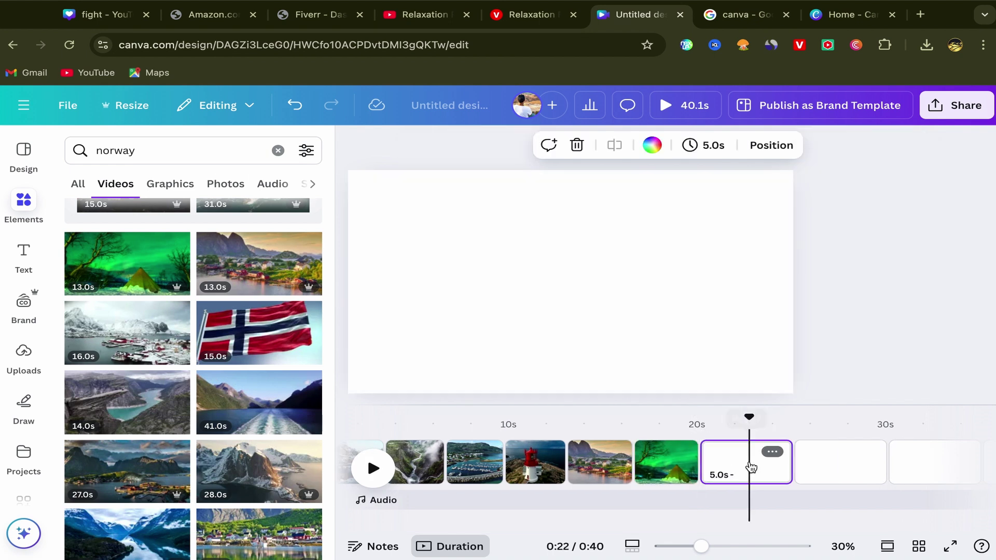
{"action": "scroll", "coordinate": [223, 410], "scroll_direction": "down", "scroll_amount": 3}
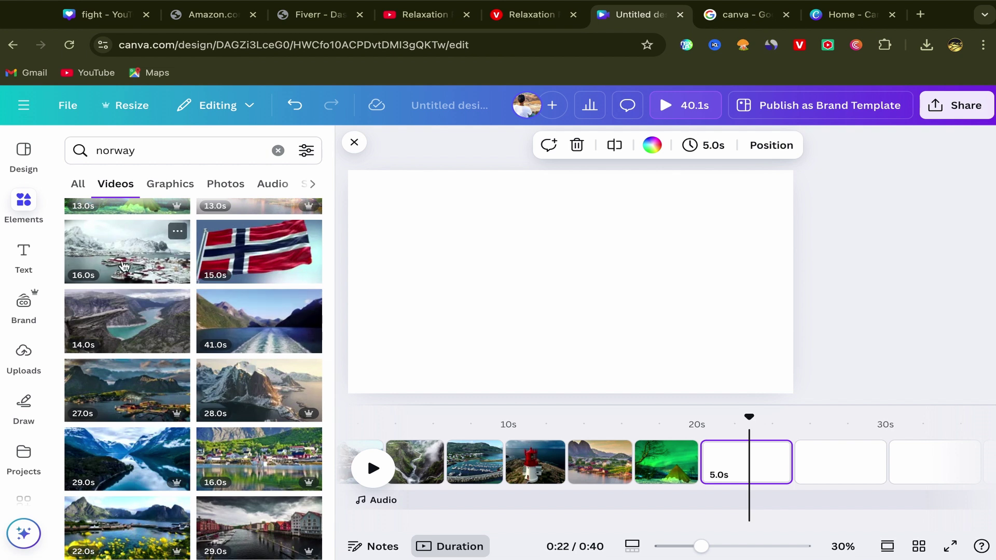
{"action": "left_click", "coordinate": [124, 266]}
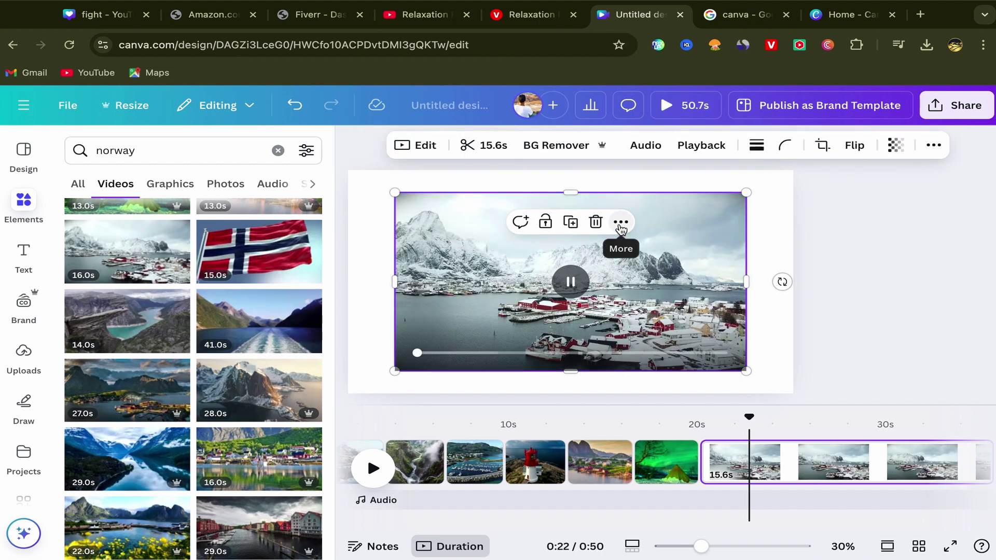
{"action": "left_click", "coordinate": [622, 223]}
{"action": "scroll", "coordinate": [723, 410], "scroll_direction": "down", "scroll_amount": 2}
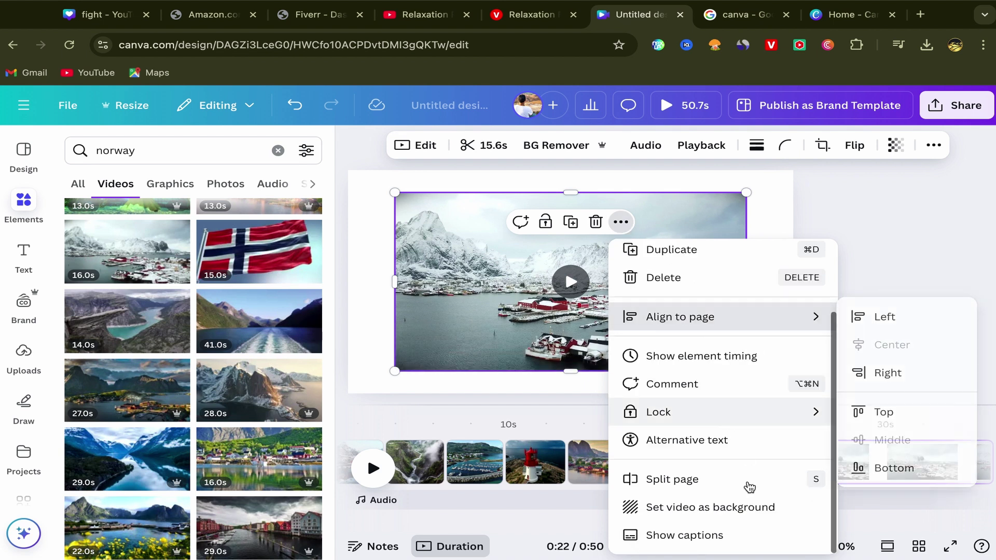
{"action": "left_click", "coordinate": [714, 508]}
{"action": "scroll", "coordinate": [727, 462], "scroll_direction": "right", "scroll_amount": 3}
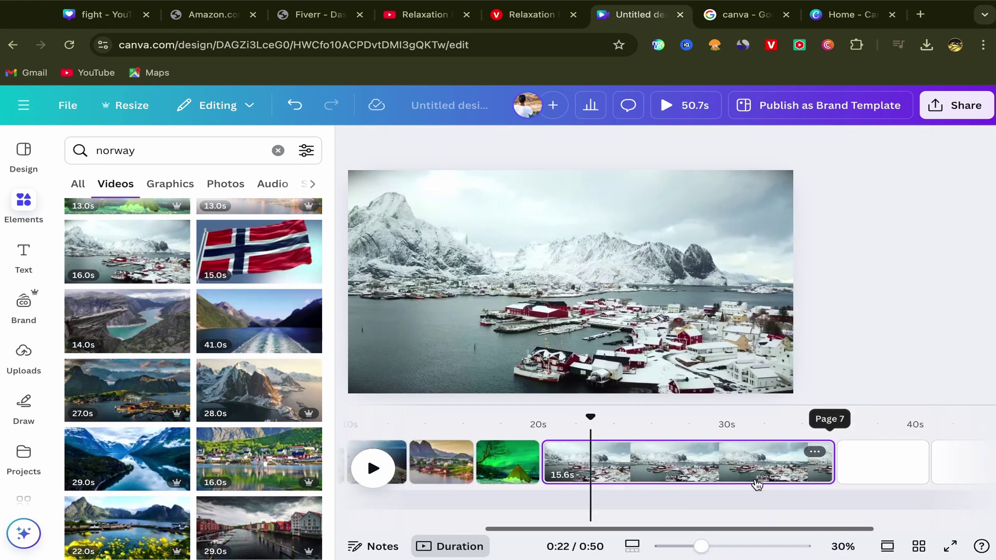
{"action": "left_click_drag", "start_coordinate": [821, 469], "coordinate": [590, 460]}
Step: Fill page 8 with the 29-second blue fjord clip as its background and trim it to 3.8 s
{"action": "left_click", "coordinate": [649, 459]}
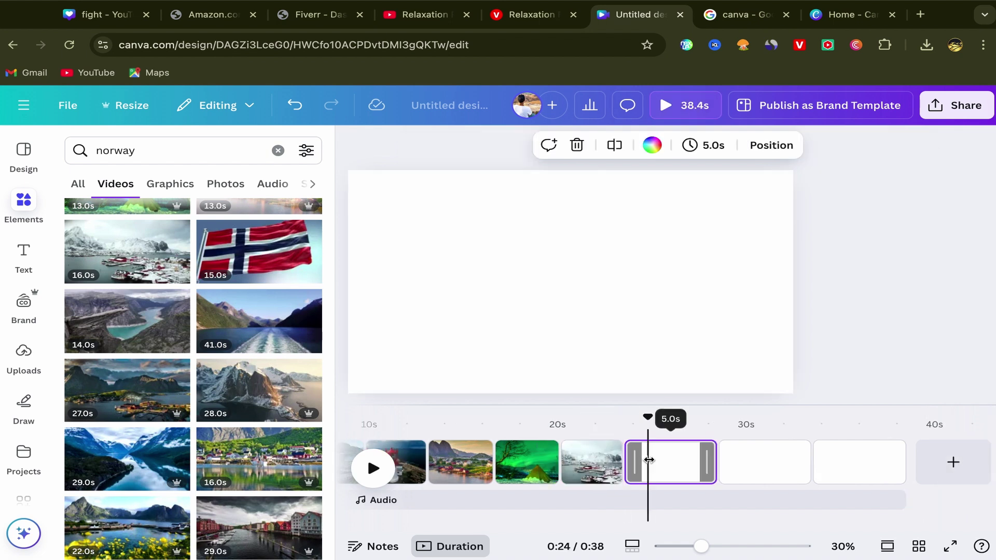
{"action": "scroll", "coordinate": [246, 313], "scroll_direction": "down", "scroll_amount": 2}
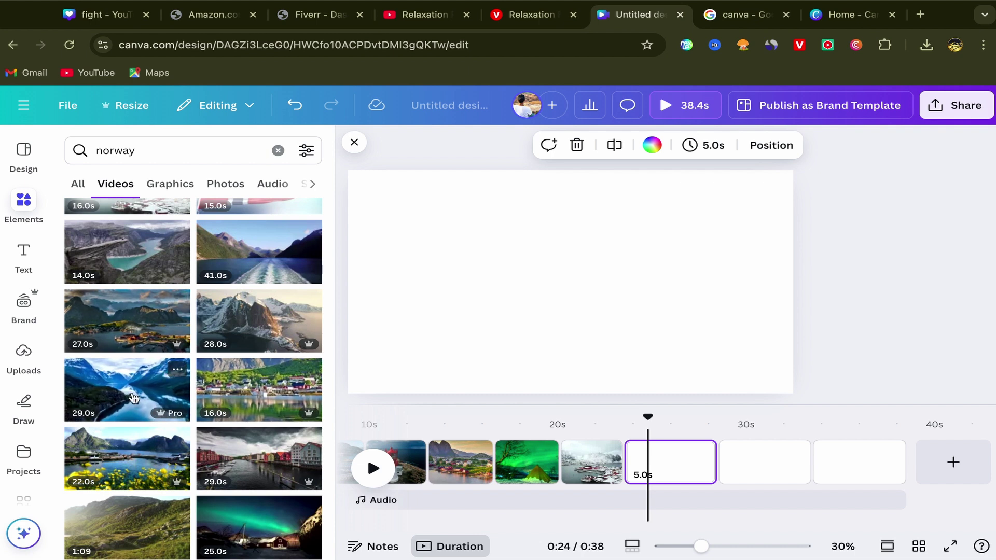
{"action": "left_click", "coordinate": [125, 392]}
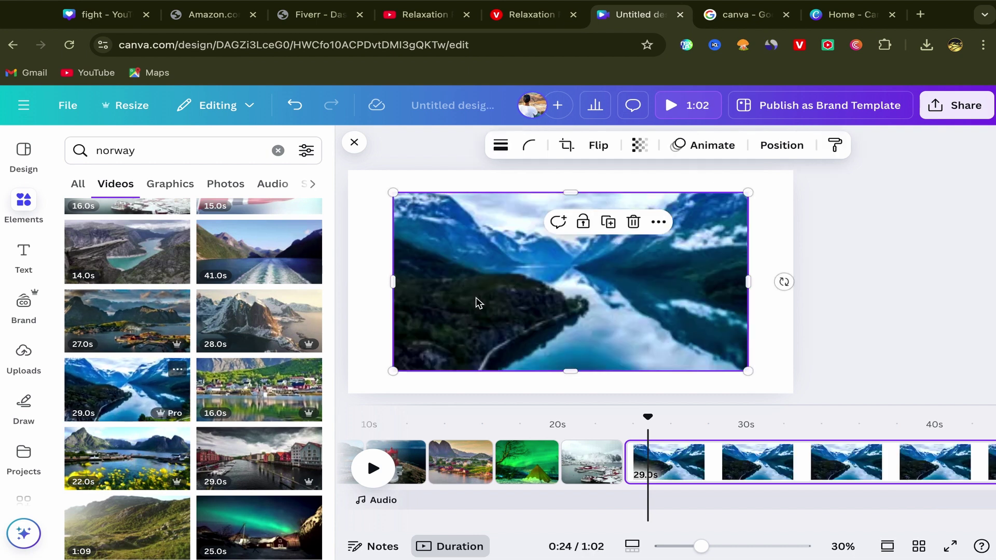
{"action": "left_click", "coordinate": [621, 222]}
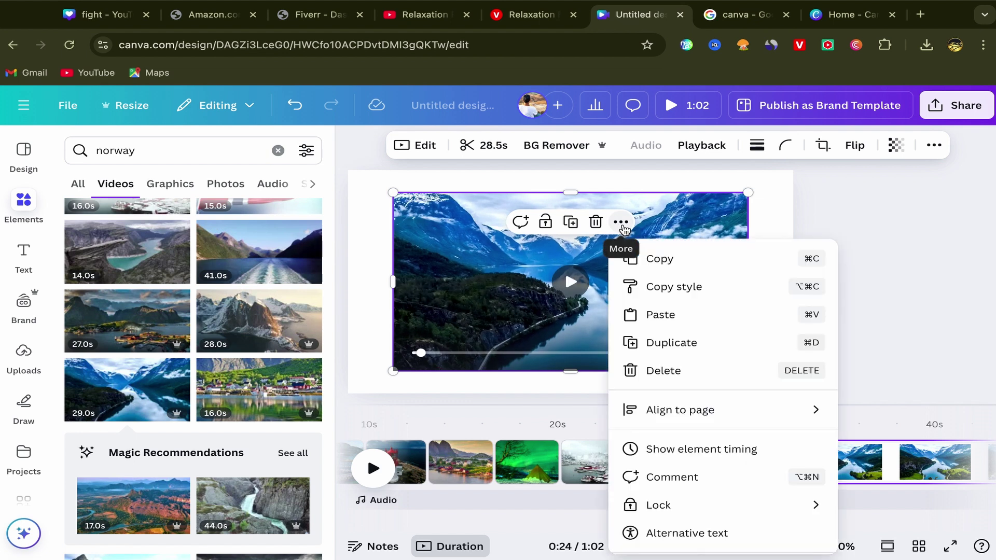
{"action": "scroll", "coordinate": [695, 413], "scroll_direction": "down", "scroll_amount": 2}
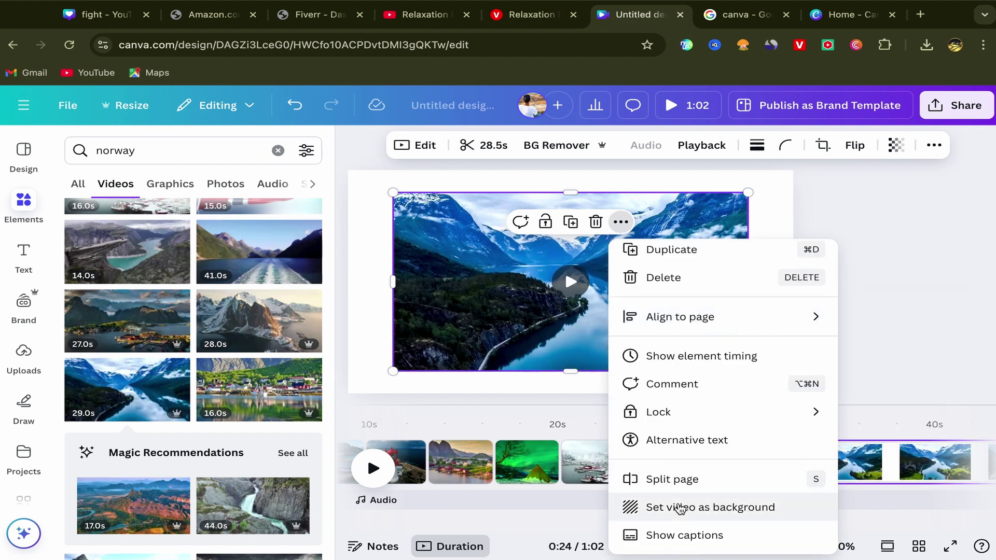
{"action": "left_click", "coordinate": [678, 507]}
{"action": "scroll", "coordinate": [751, 461], "scroll_direction": "right", "scroll_amount": 10}
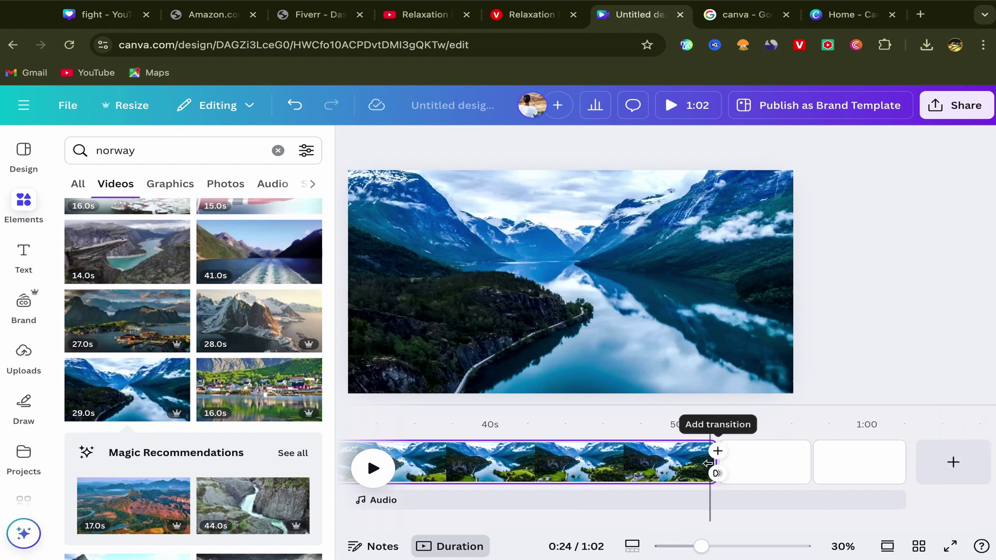
{"action": "left_click_drag", "start_coordinate": [715, 467], "coordinate": [526, 457]}
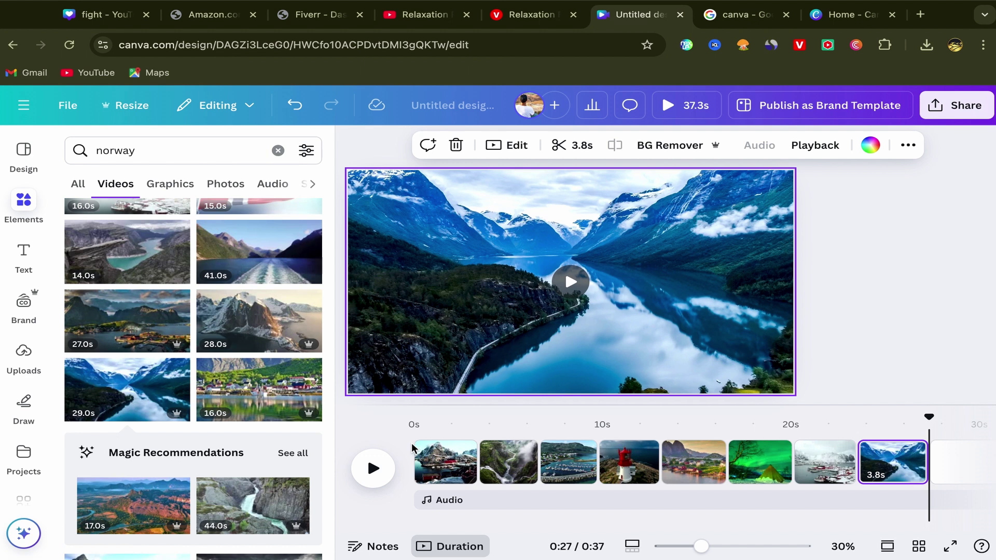
Step: Select page 1 of the video, switch to YouTube and search for "no copyright music"
{"action": "left_click", "coordinate": [421, 447]}
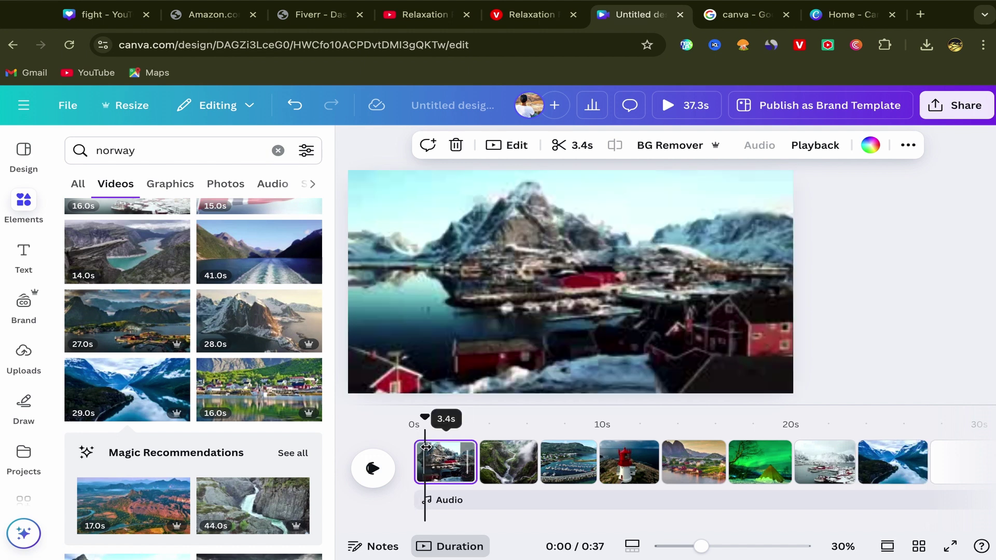
{"action": "left_click", "coordinate": [425, 15]}
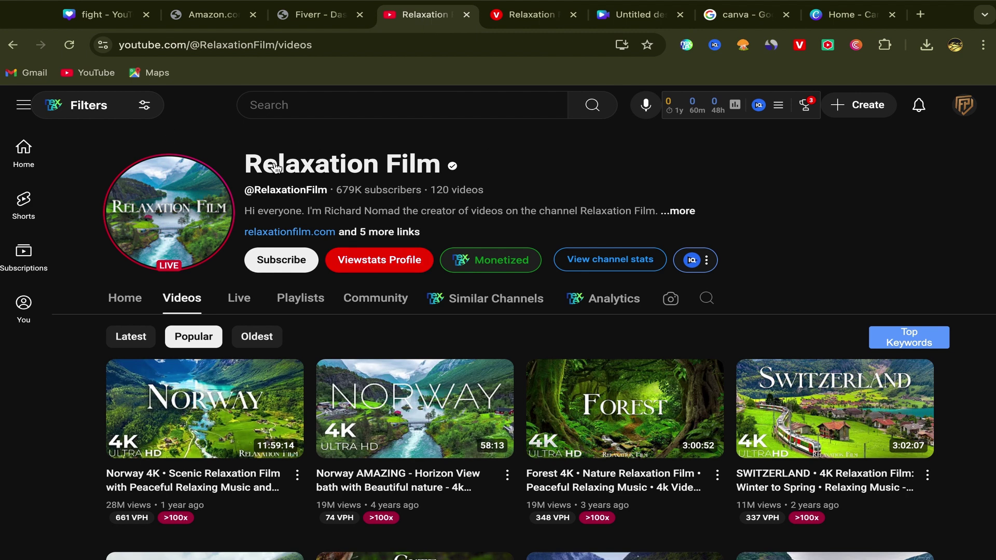
{"action": "left_click", "coordinate": [270, 98]}
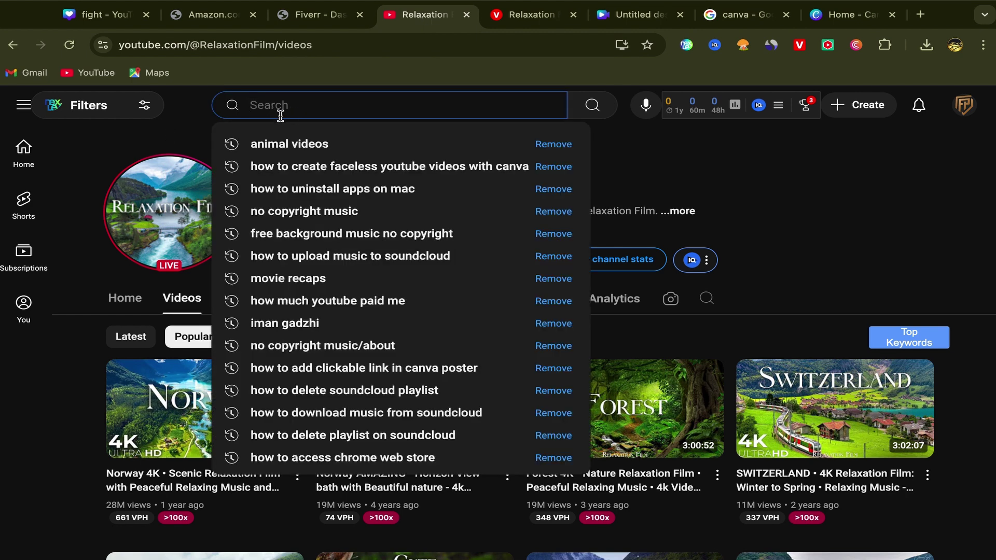
{"action": "type", "text": "no"}
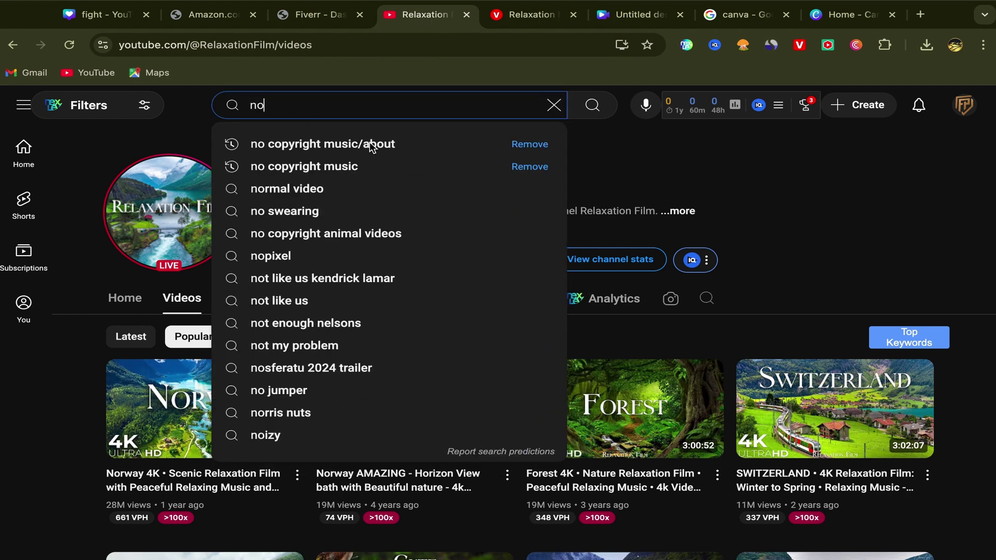
{"action": "left_click", "coordinate": [341, 166]}
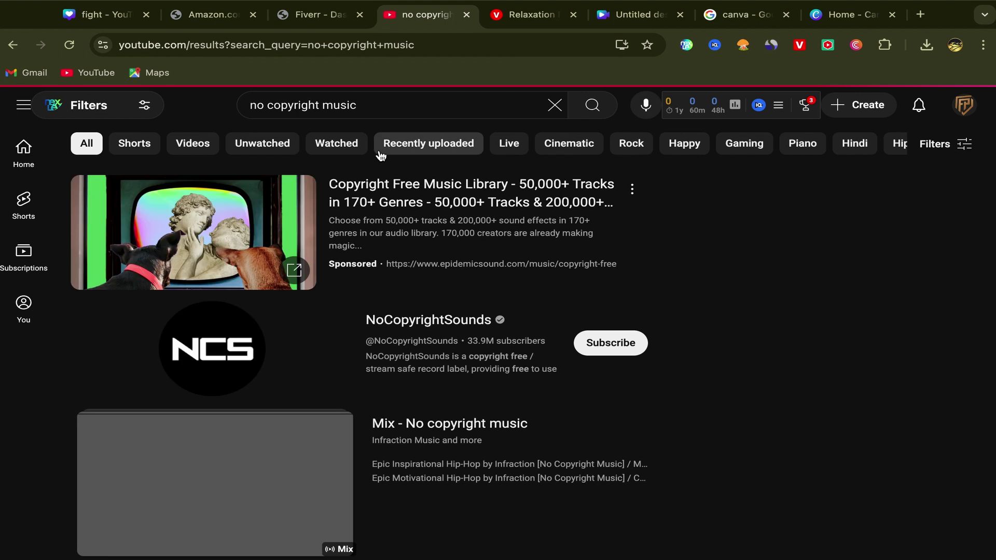
{"action": "scroll", "coordinate": [465, 317], "scroll_direction": "down", "scroll_amount": 2}
{"action": "scroll", "coordinate": [465, 318], "scroll_direction": "up", "scroll_amount": 2}
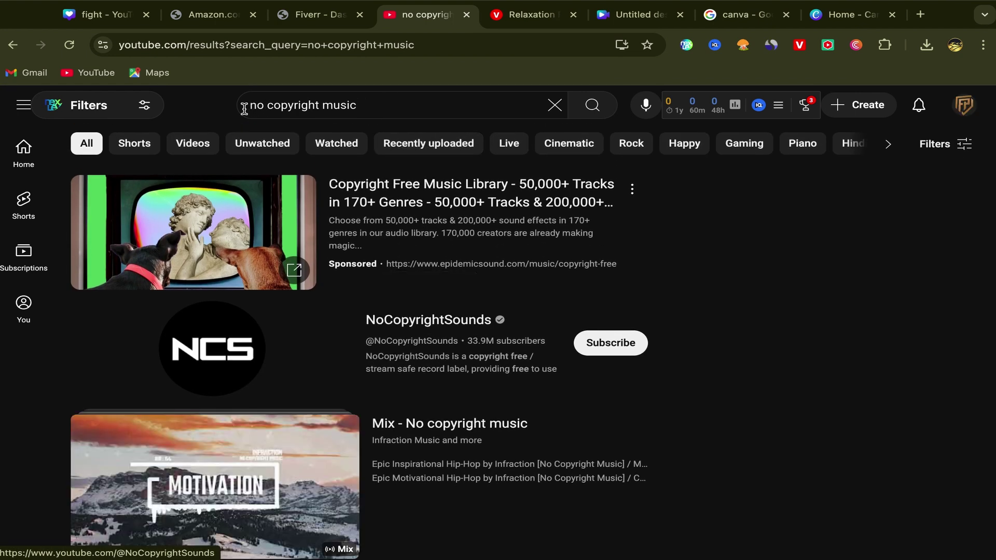
Step: Search YouTube for "free background music no copyright" and look through the results
{"action": "triple_click", "coordinate": [244, 110]}
{"action": "key", "text": "BackSpace"}
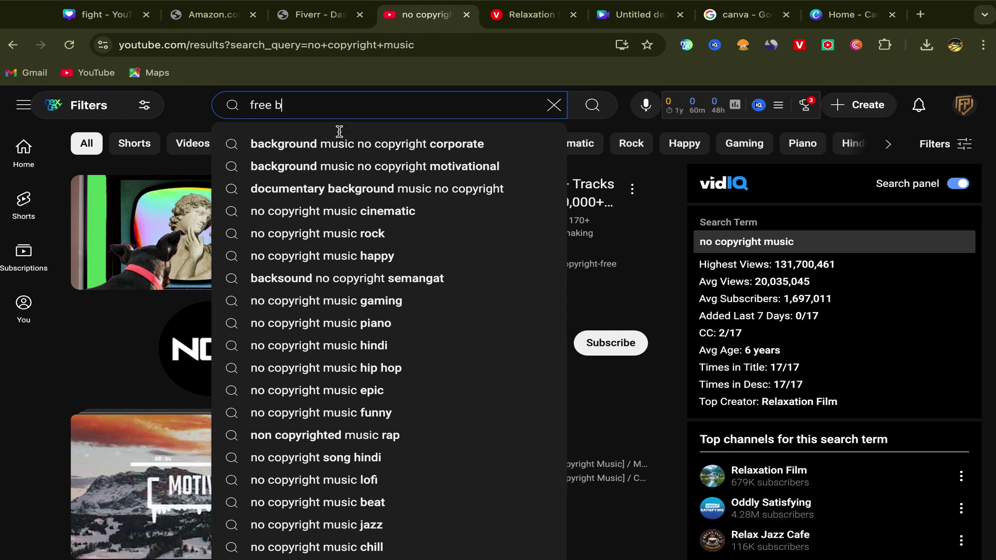
{"action": "left_click", "coordinate": [334, 146]}
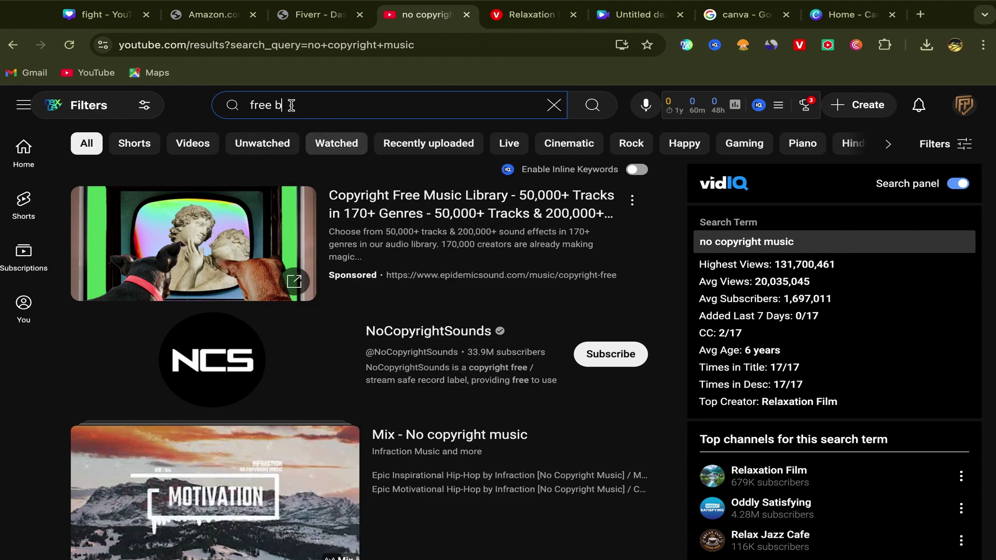
{"action": "key", "text": "BackSpace"}
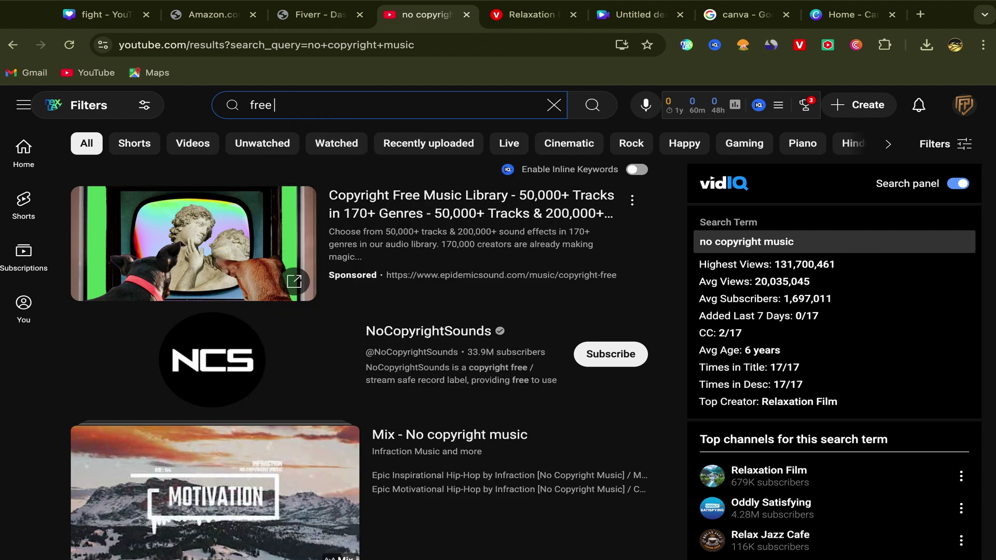
{"action": "type", "text": "backg"}
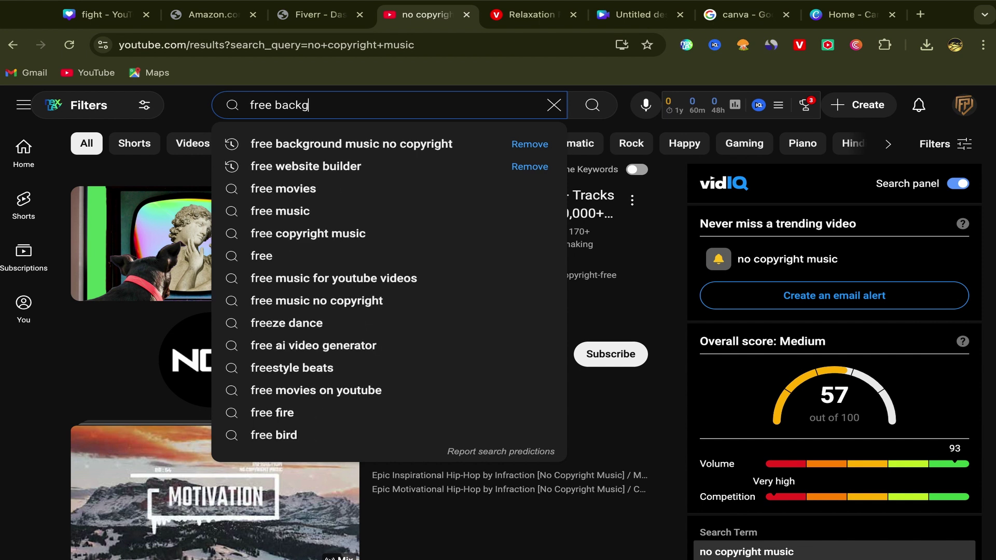
{"action": "left_click", "coordinate": [377, 144]}
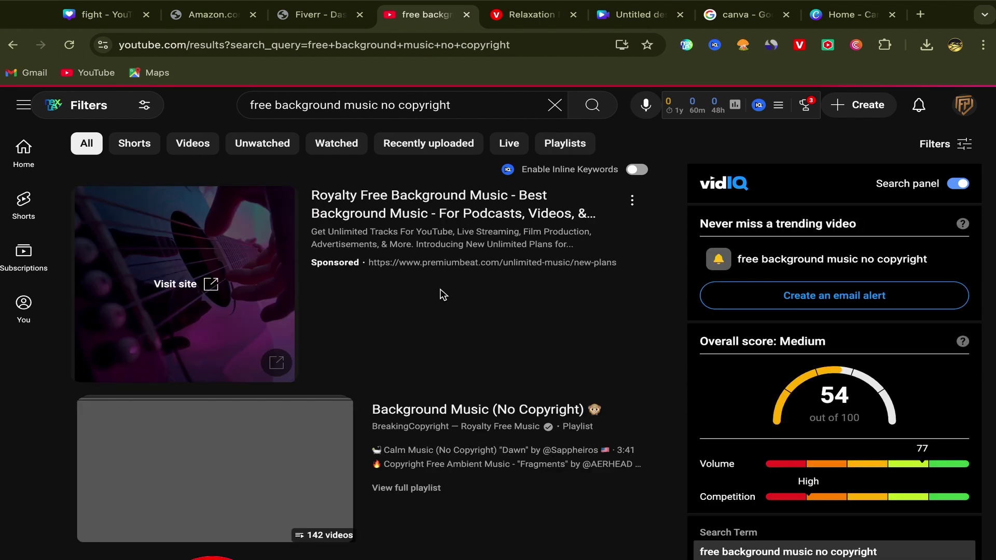
{"action": "scroll", "coordinate": [442, 295], "scroll_direction": "down", "scroll_amount": 5}
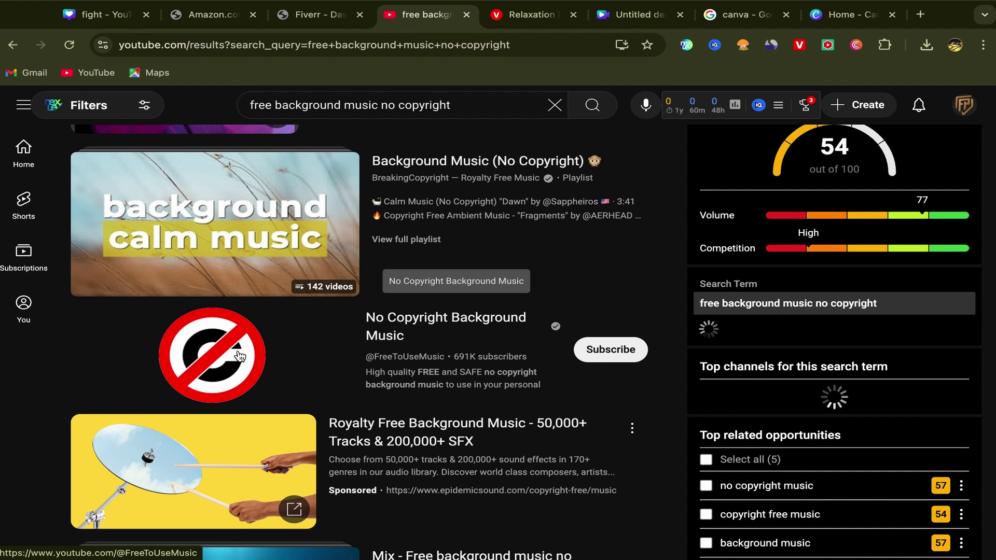
Step: Open the videos of the No Copyright Background Music channel and browse the available tracks
{"action": "left_click", "coordinate": [415, 323]}
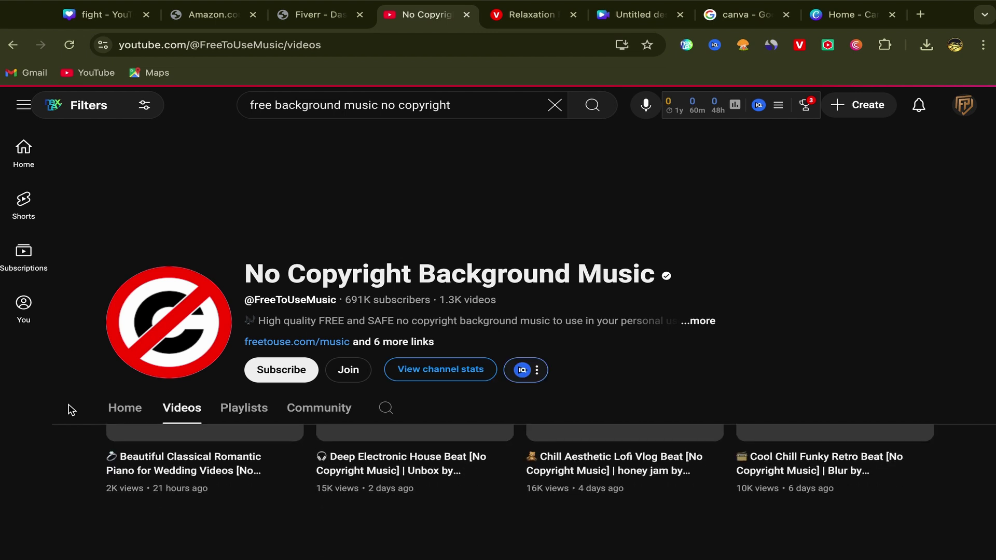
{"action": "scroll", "coordinate": [69, 444], "scroll_direction": "down", "scroll_amount": 2}
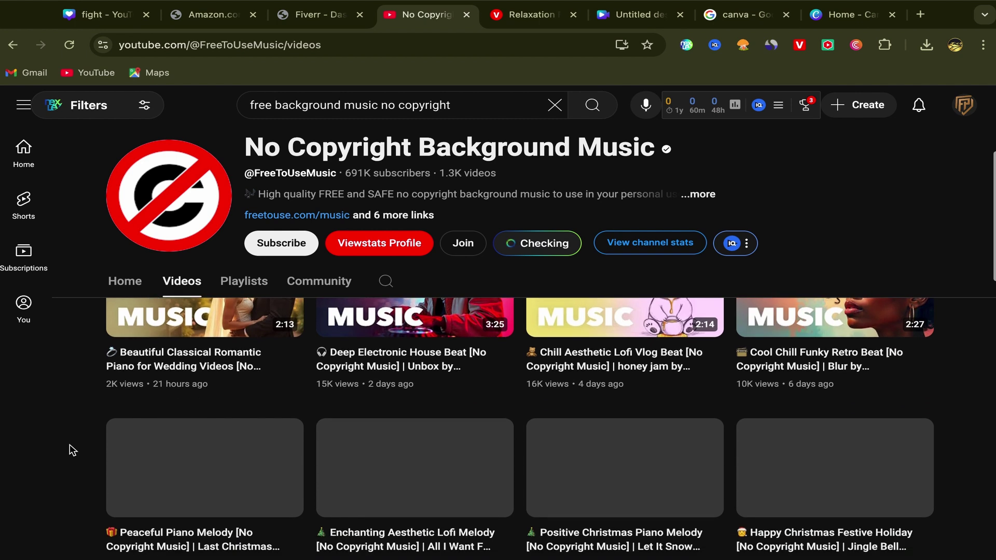
{"action": "scroll", "coordinate": [69, 446], "scroll_direction": "down", "scroll_amount": 1}
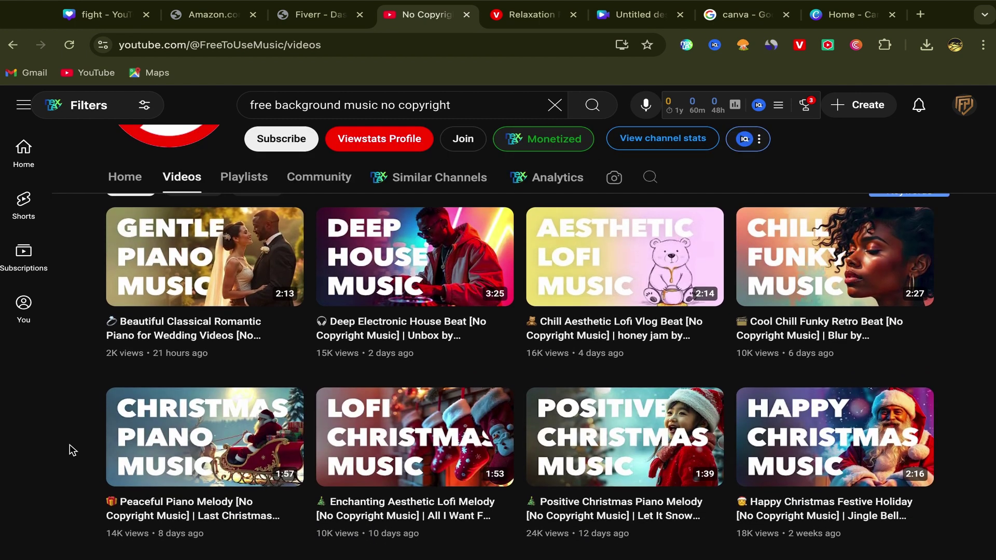
{"action": "scroll", "coordinate": [76, 408], "scroll_direction": "down", "scroll_amount": 1}
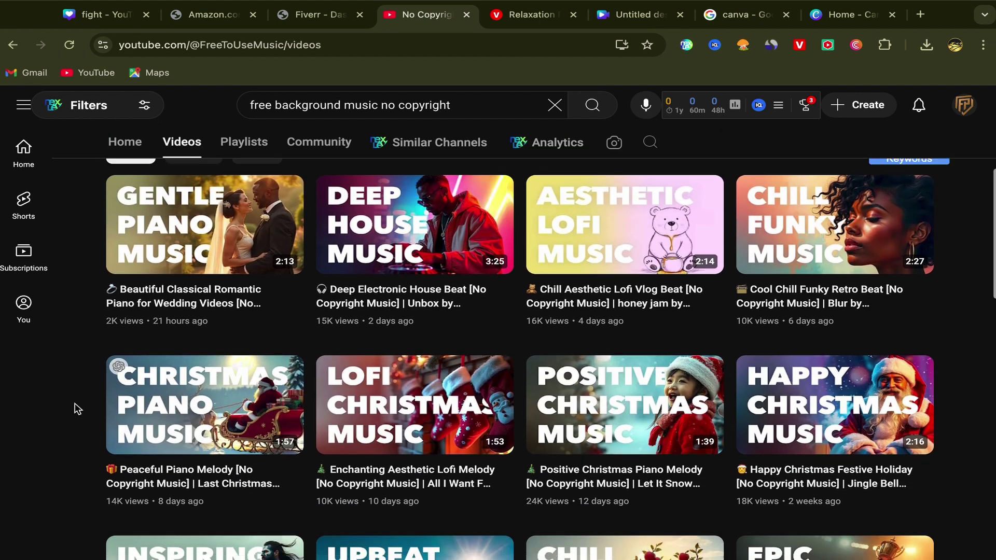
{"action": "scroll", "coordinate": [77, 409], "scroll_direction": "down", "scroll_amount": 4}
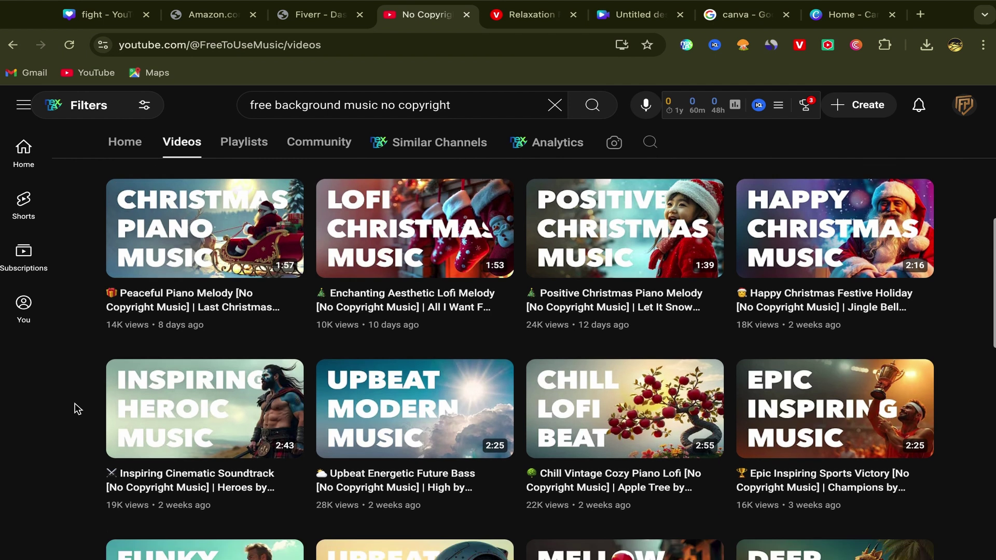
{"action": "scroll", "coordinate": [76, 410], "scroll_direction": "down", "scroll_amount": 1}
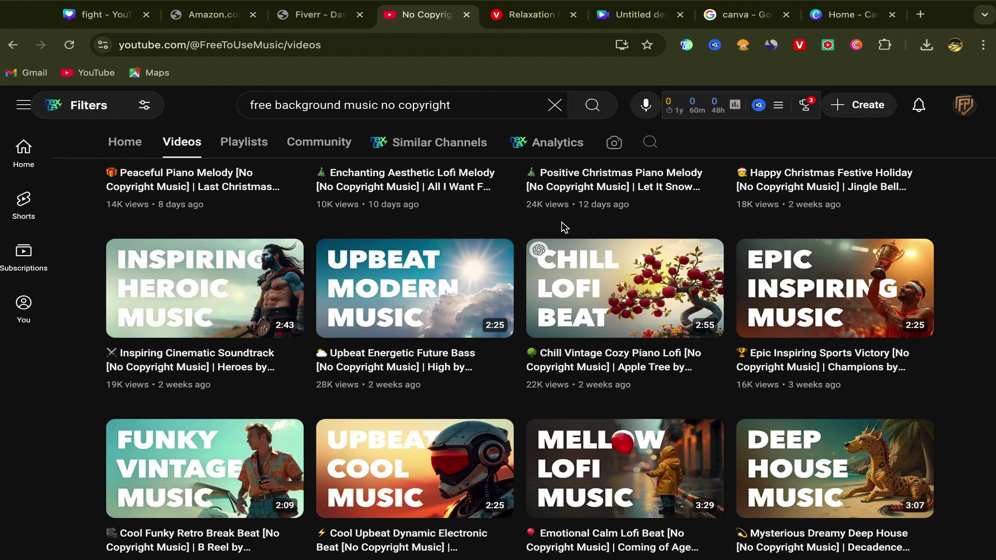
Step: Switch back to Canva, open and dismiss the file upload dialog, and look through the uploaded audio files
{"action": "left_click", "coordinate": [642, 19]}
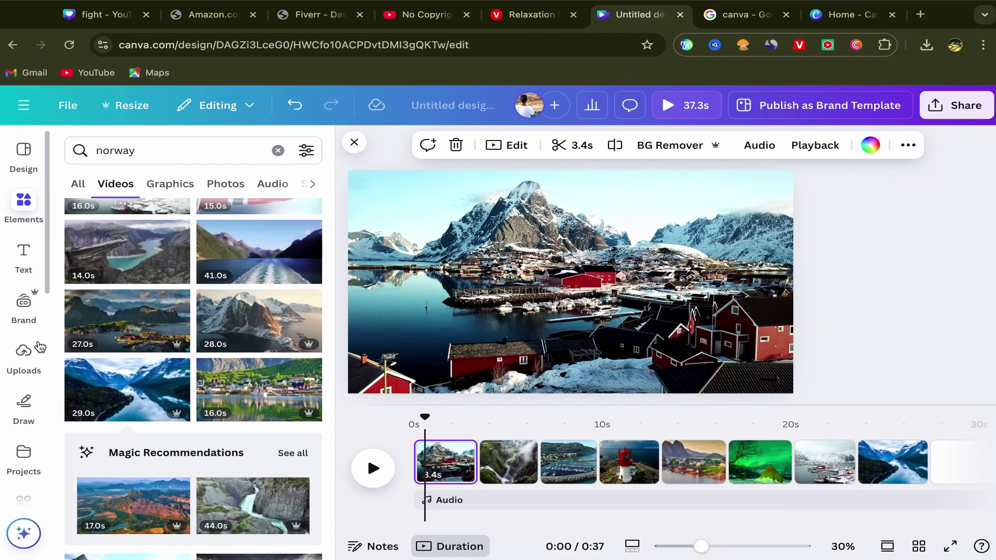
{"action": "left_click", "coordinate": [24, 358]}
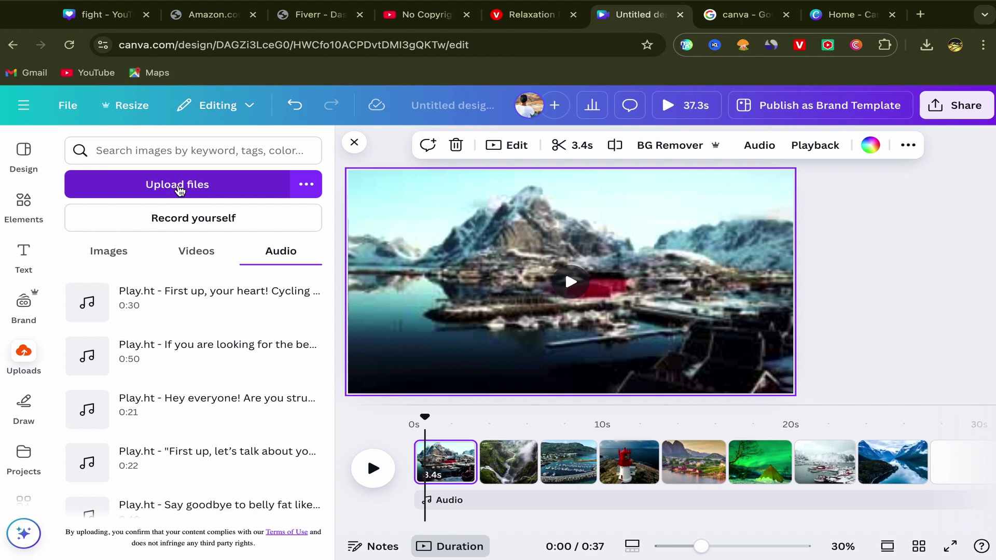
{"action": "left_click", "coordinate": [179, 190]}
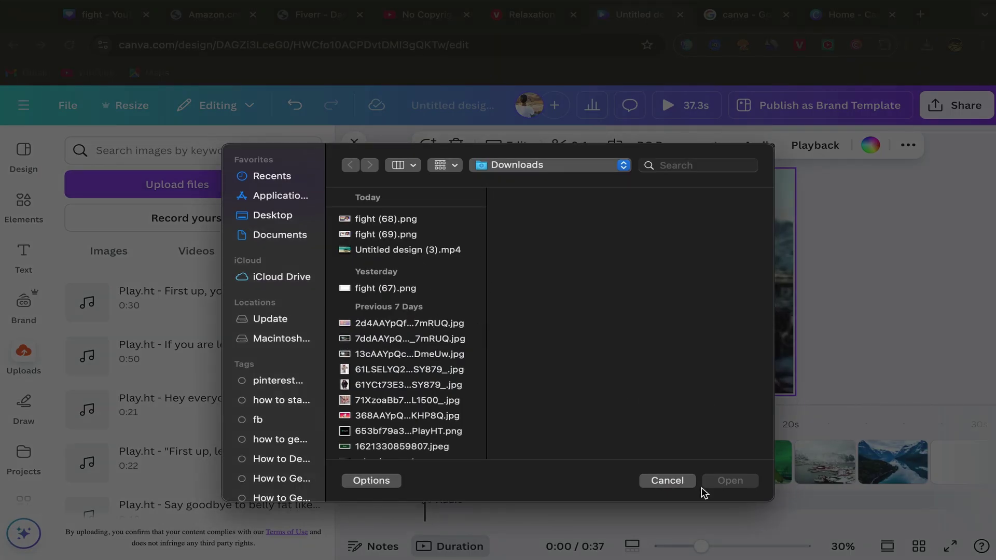
{"action": "left_click", "coordinate": [668, 480]}
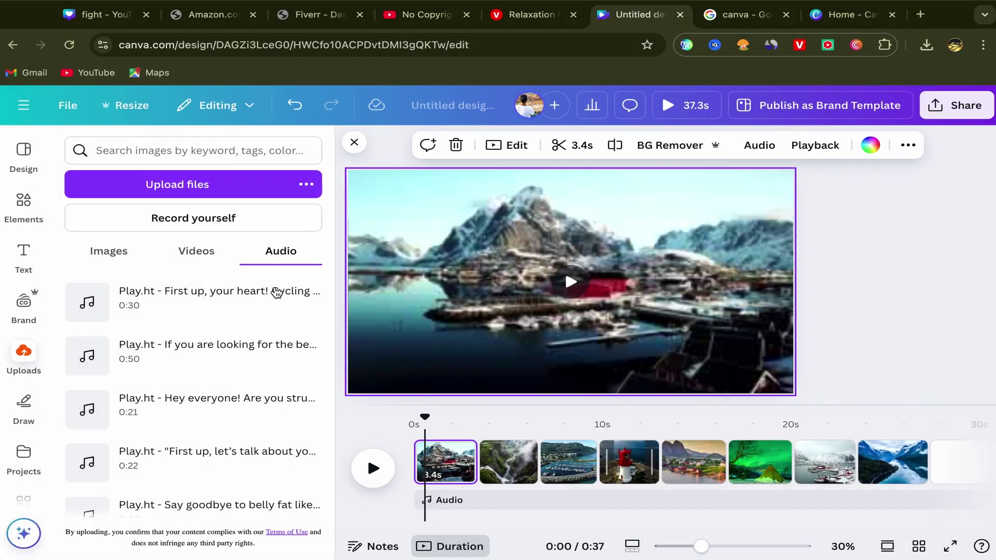
{"action": "scroll", "coordinate": [227, 366], "scroll_direction": "down", "scroll_amount": 2}
{"action": "scroll", "coordinate": [227, 366], "scroll_direction": "up", "scroll_amount": 2}
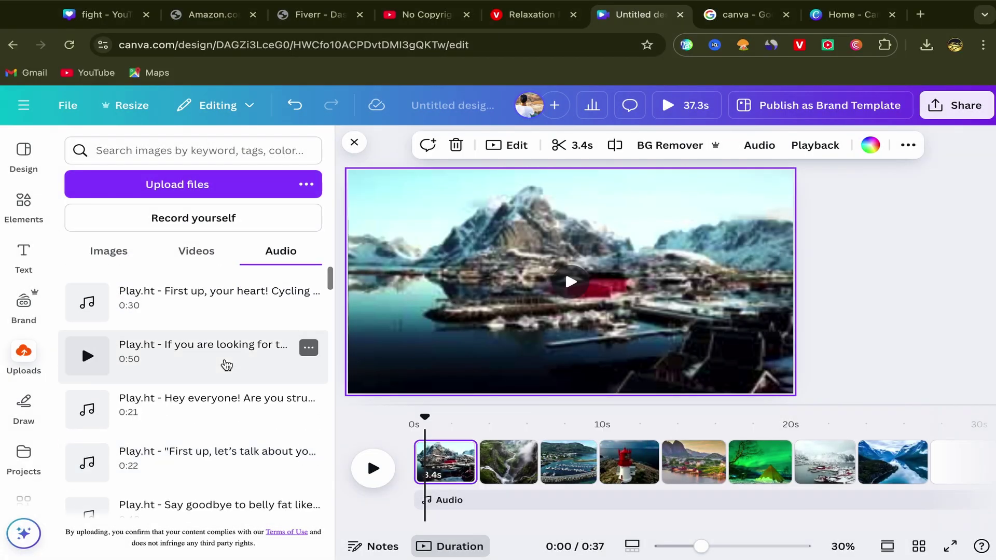
Step: Look further down the uploaded audio files for a calm no-copyright music track
{"action": "scroll", "coordinate": [227, 366], "scroll_direction": "down", "scroll_amount": 4}
{"action": "scroll", "coordinate": [226, 365], "scroll_direction": "down", "scroll_amount": 10}
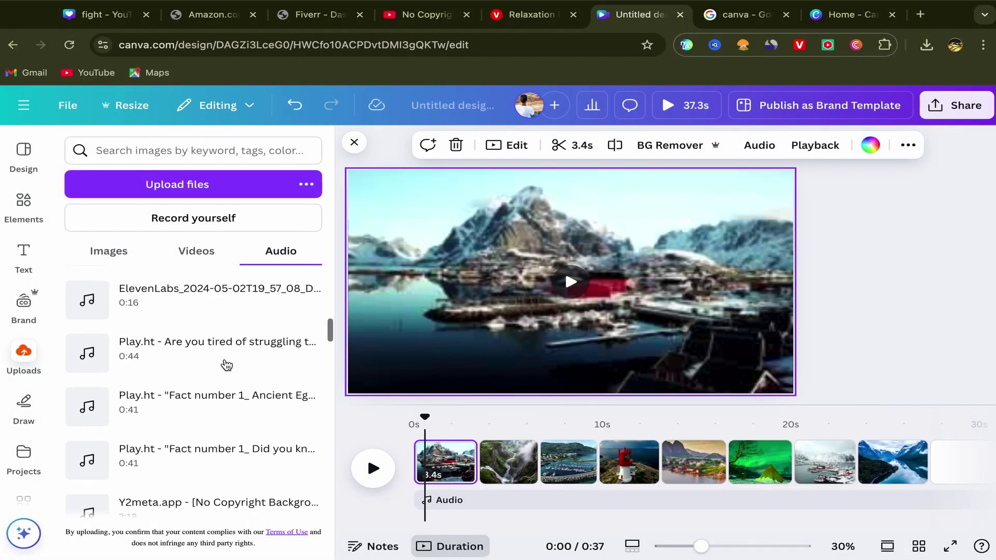
{"action": "scroll", "coordinate": [227, 366], "scroll_direction": "down", "scroll_amount": 5}
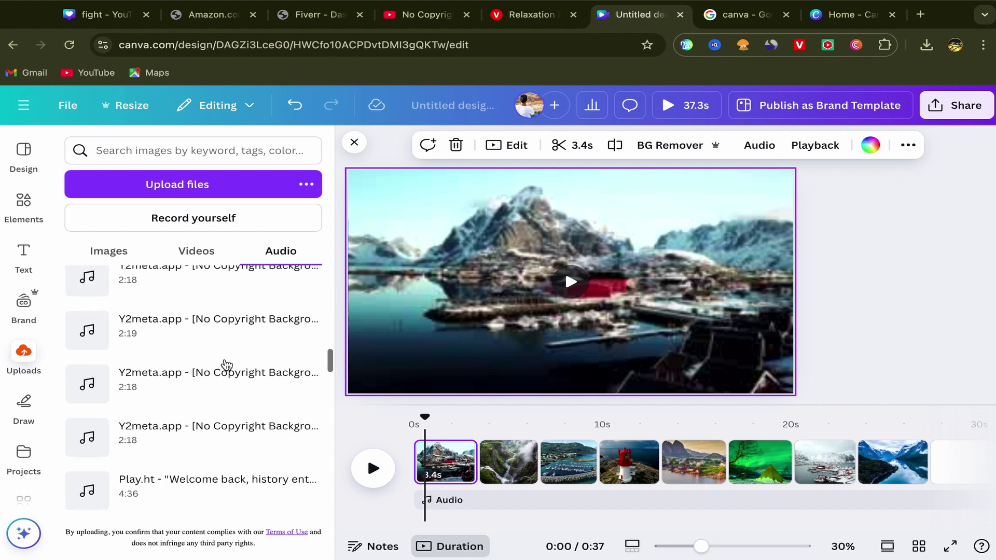
{"action": "scroll", "coordinate": [227, 366], "scroll_direction": "down", "scroll_amount": 6}
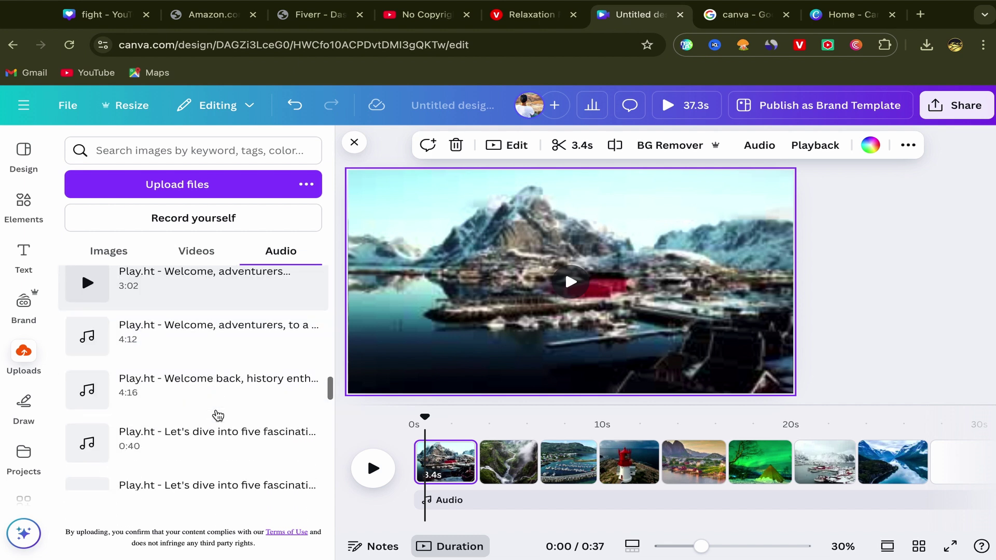
{"action": "scroll", "coordinate": [218, 415], "scroll_direction": "down", "scroll_amount": 4}
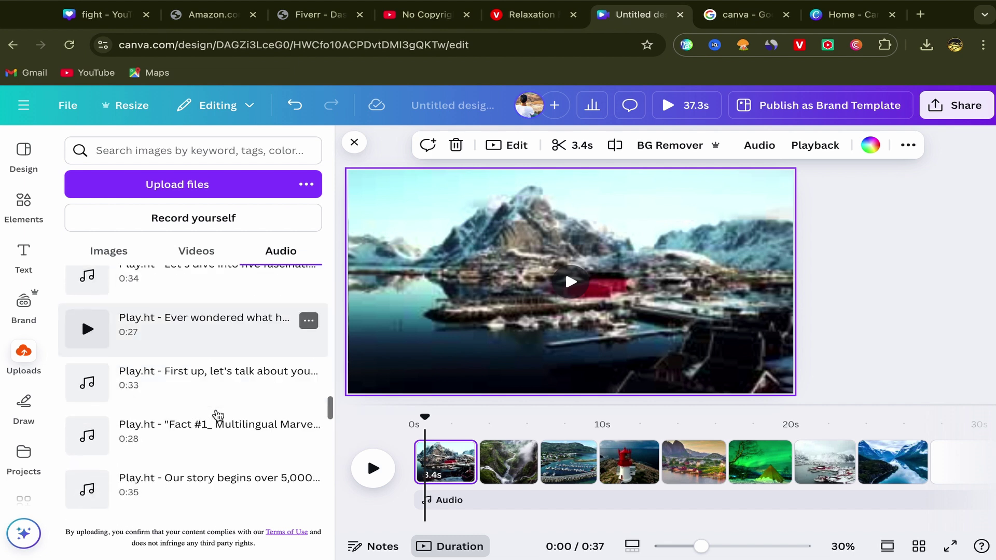
{"action": "scroll", "coordinate": [218, 415], "scroll_direction": "down", "scroll_amount": 5}
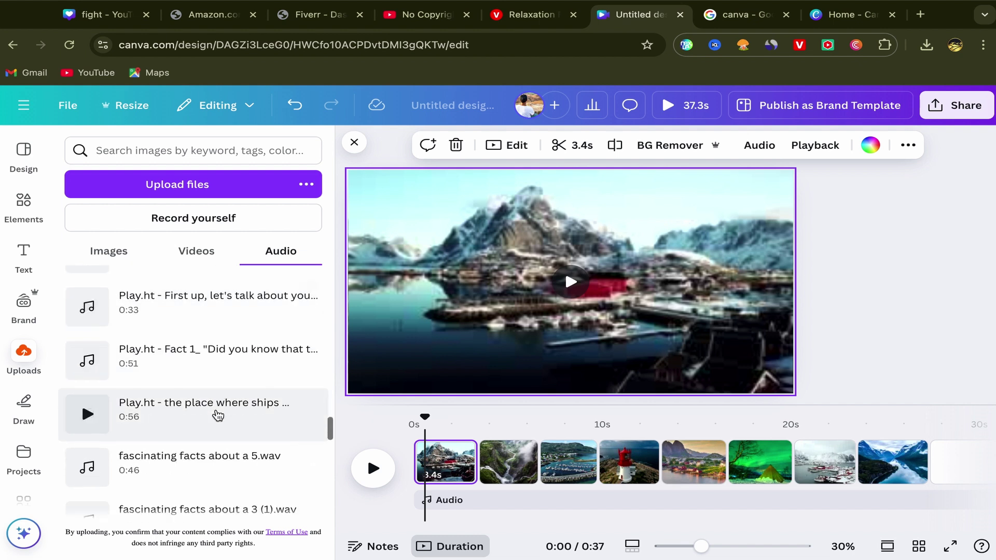
{"action": "scroll", "coordinate": [218, 415], "scroll_direction": "down", "scroll_amount": 5}
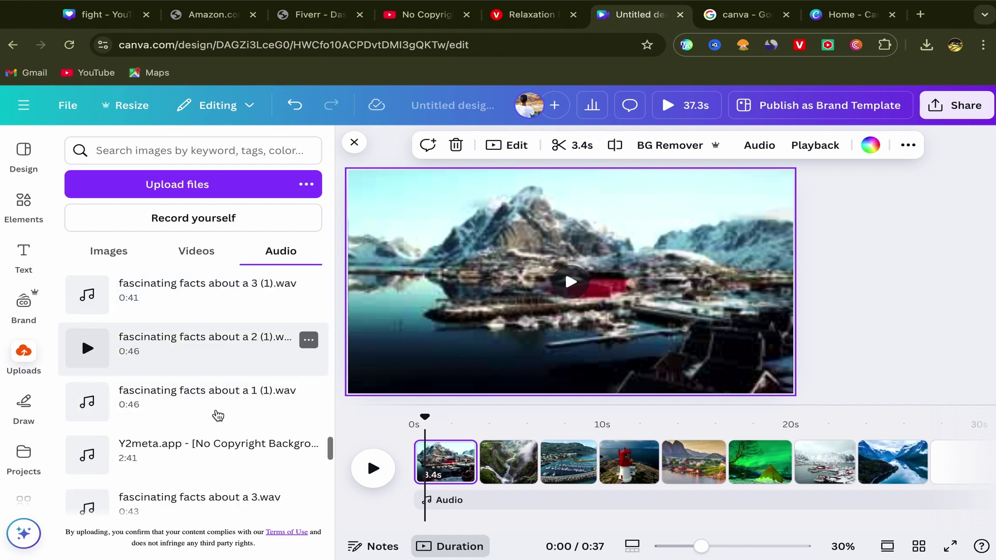
{"action": "scroll", "coordinate": [218, 415], "scroll_direction": "down", "scroll_amount": 2}
{"action": "scroll", "coordinate": [216, 414], "scroll_direction": "down", "scroll_amount": 2}
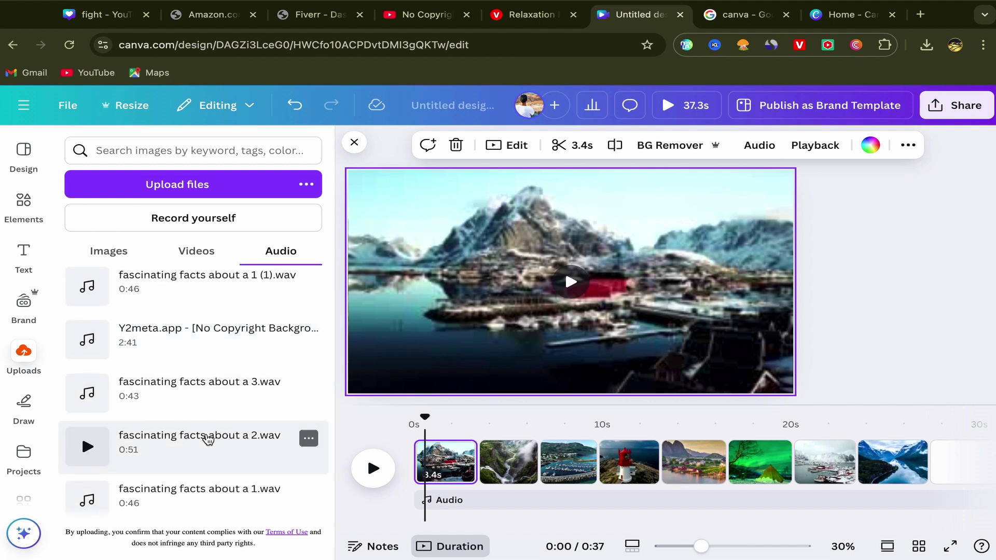
{"action": "scroll", "coordinate": [208, 440], "scroll_direction": "down", "scroll_amount": 5}
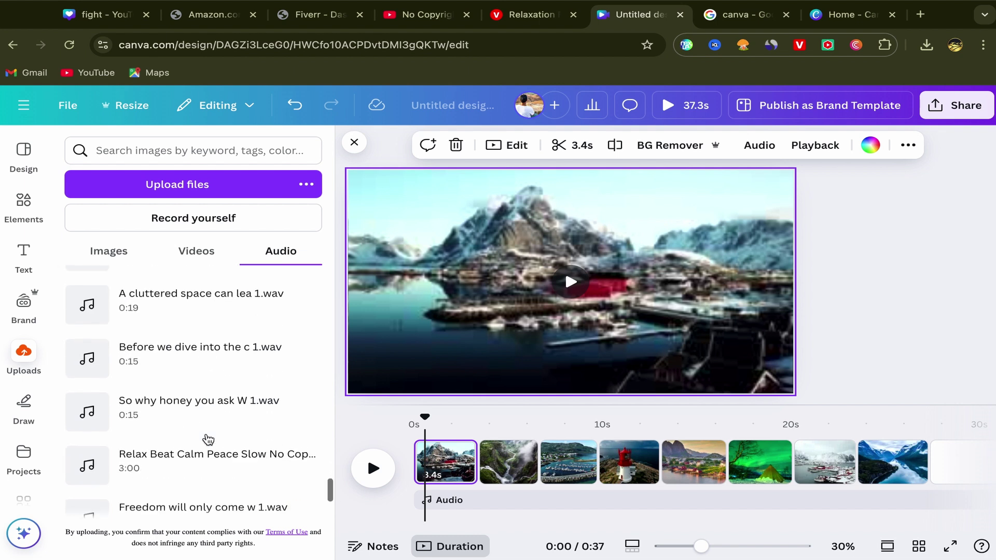
{"action": "scroll", "coordinate": [208, 440], "scroll_direction": "up", "scroll_amount": 1}
{"action": "scroll", "coordinate": [209, 440], "scroll_direction": "up", "scroll_amount": 1}
{"action": "scroll", "coordinate": [209, 440], "scroll_direction": "down", "scroll_amount": 3}
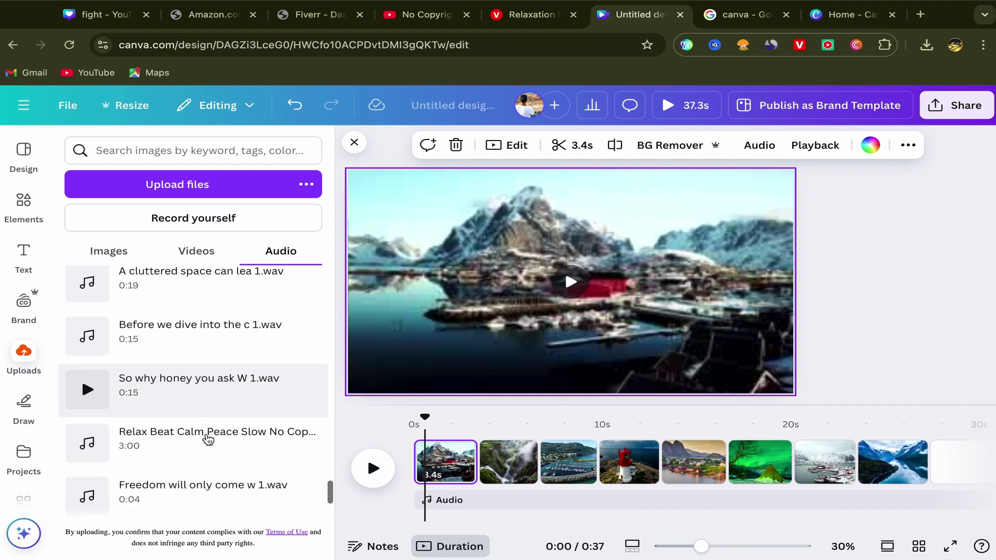
{"action": "scroll", "coordinate": [208, 440], "scroll_direction": "down", "scroll_amount": 1}
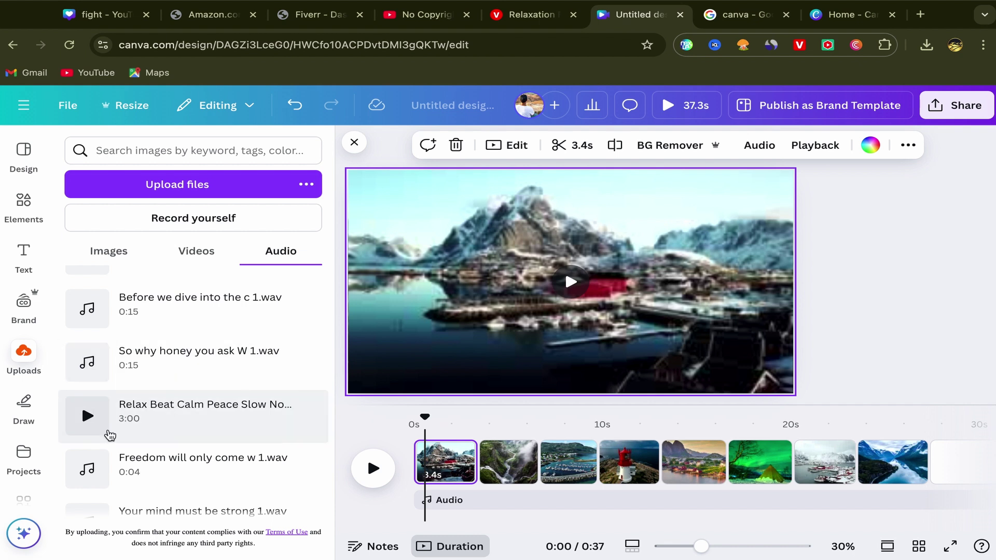
Step: Preview the 3:00 "Relax Beat Calm Peace Slow" track and add it to the video as background music from 0 s
{"action": "left_click", "coordinate": [87, 416]}
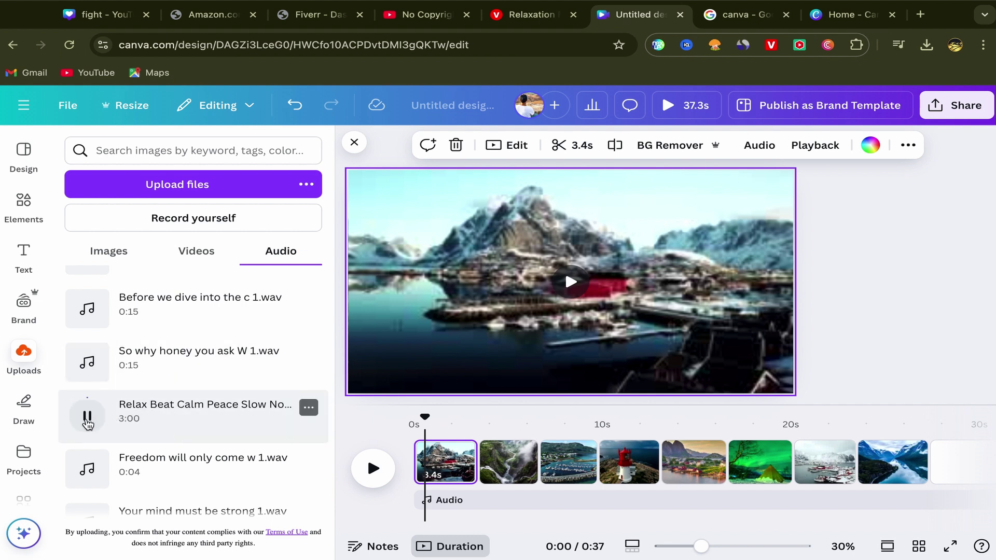
{"action": "left_click", "coordinate": [87, 421]}
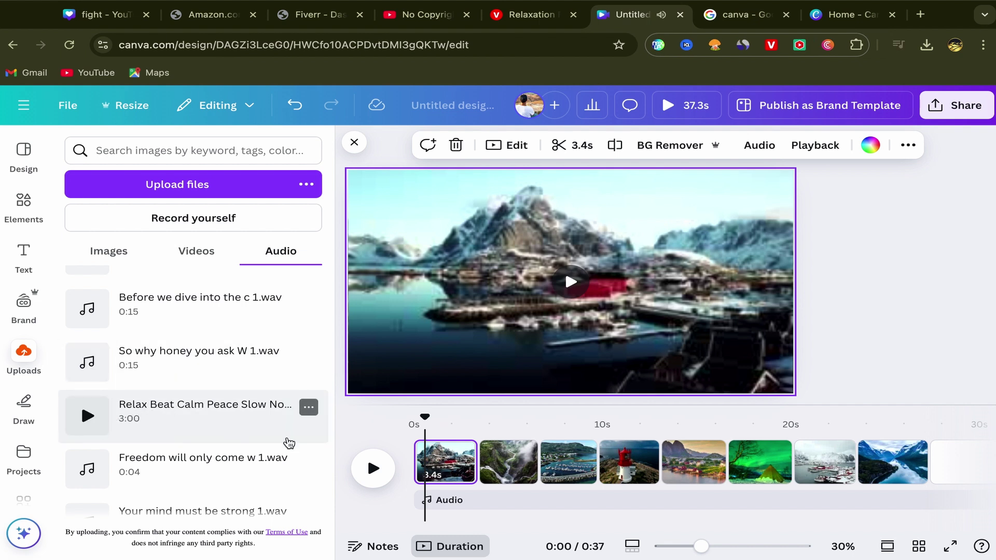
{"action": "key", "text": "space"}
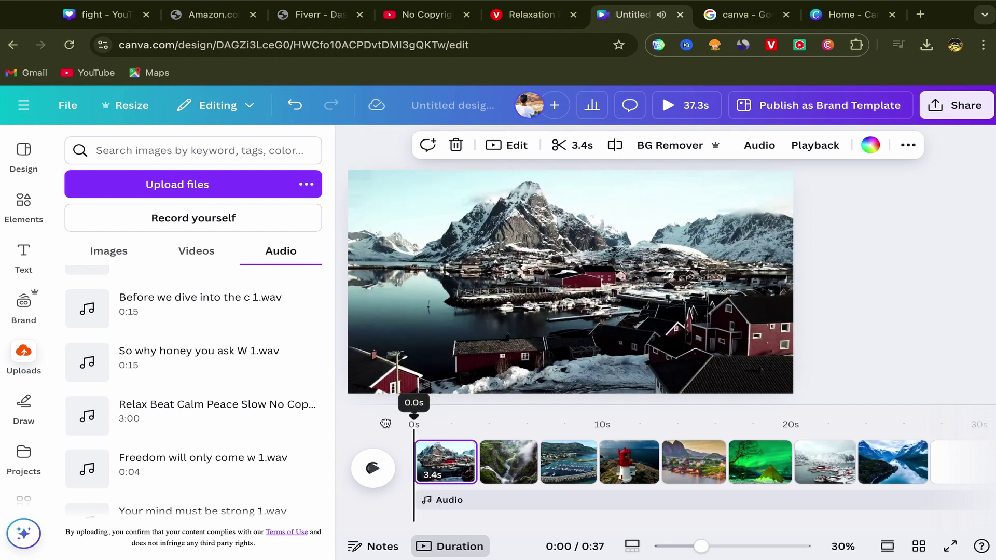
{"action": "left_click", "coordinate": [369, 457]}
{"action": "left_click", "coordinate": [164, 423]}
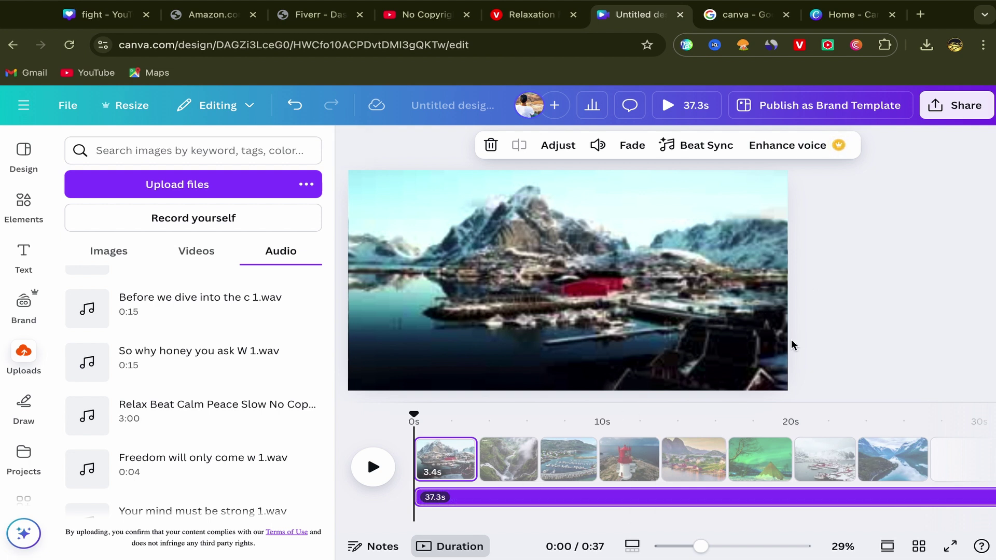
Step: Delete the two empty 5.0 s pages at the end of the video timeline
{"action": "scroll", "coordinate": [770, 480], "scroll_direction": "right", "scroll_amount": 5}
{"action": "scroll", "coordinate": [770, 487], "scroll_direction": "left", "scroll_amount": 3}
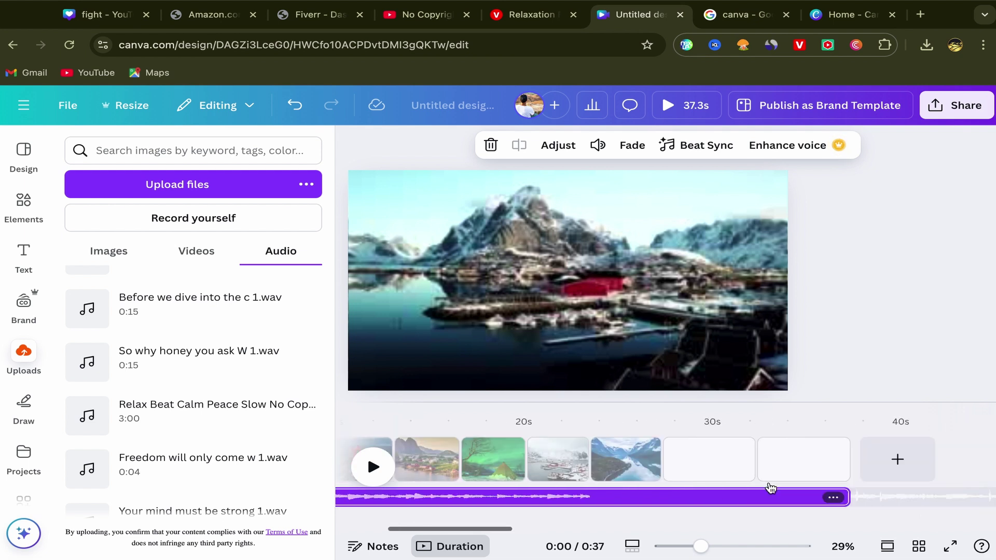
{"action": "left_click", "coordinate": [719, 472]}
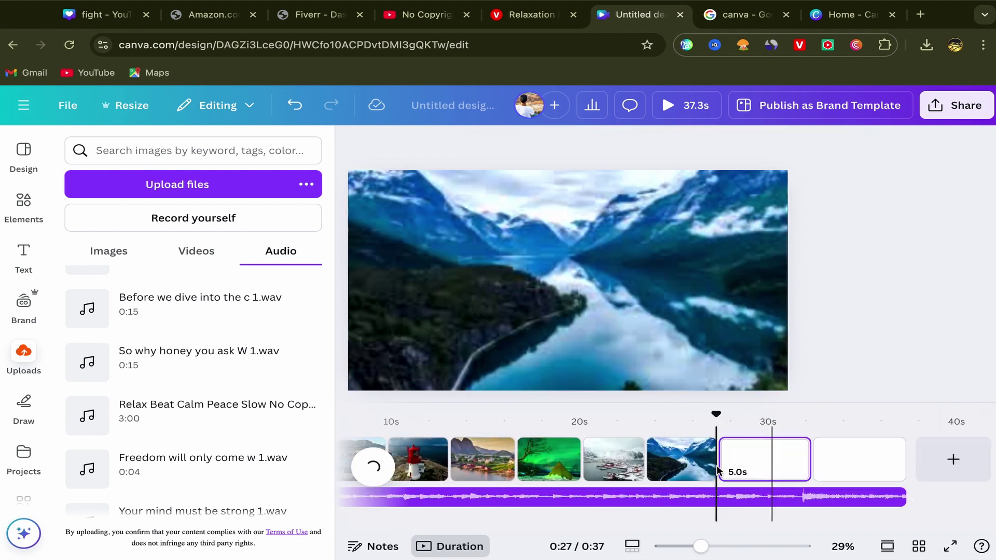
{"action": "right_click", "coordinate": [719, 472]}
{"action": "left_click", "coordinate": [888, 377]}
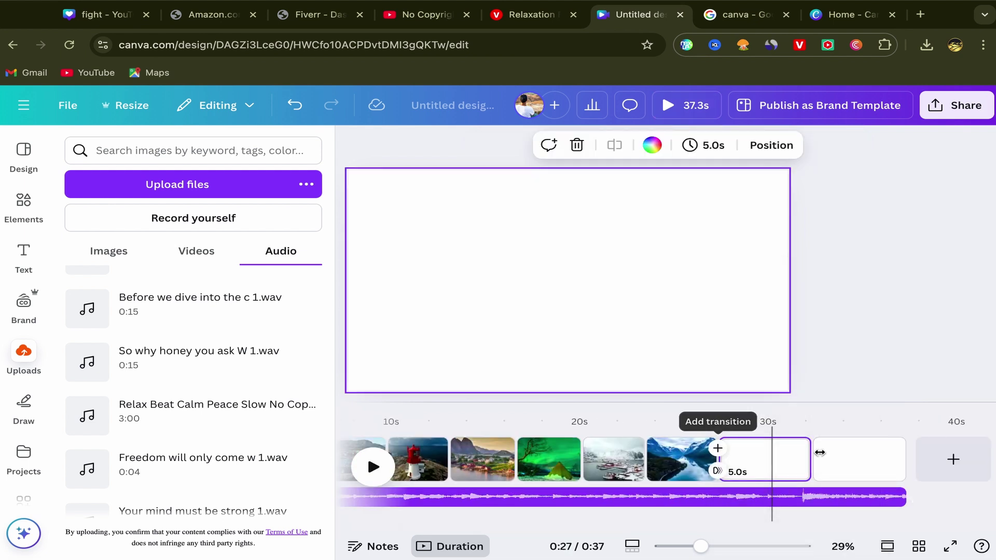
{"action": "right_click", "coordinate": [778, 464]}
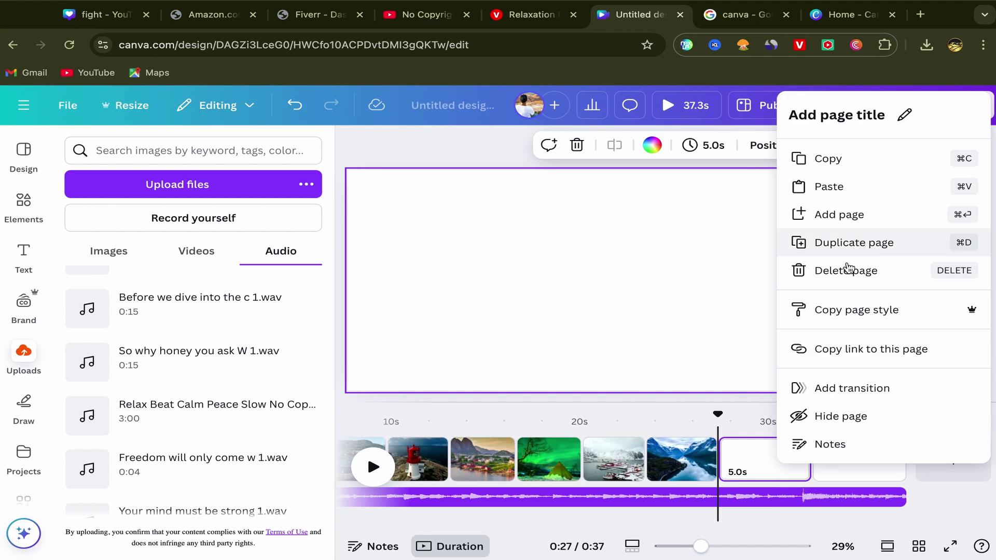
{"action": "left_click", "coordinate": [845, 271]}
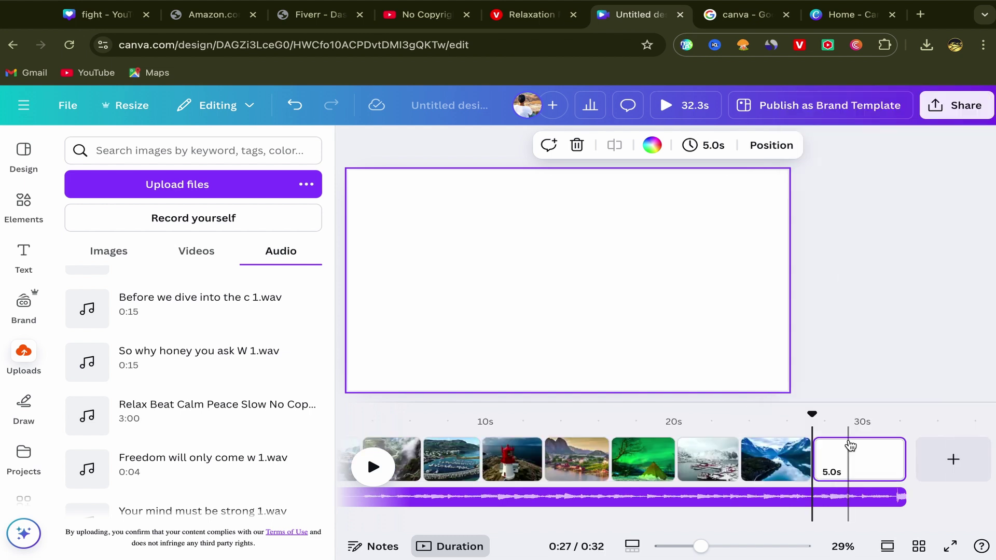
{"action": "right_click", "coordinate": [850, 460]}
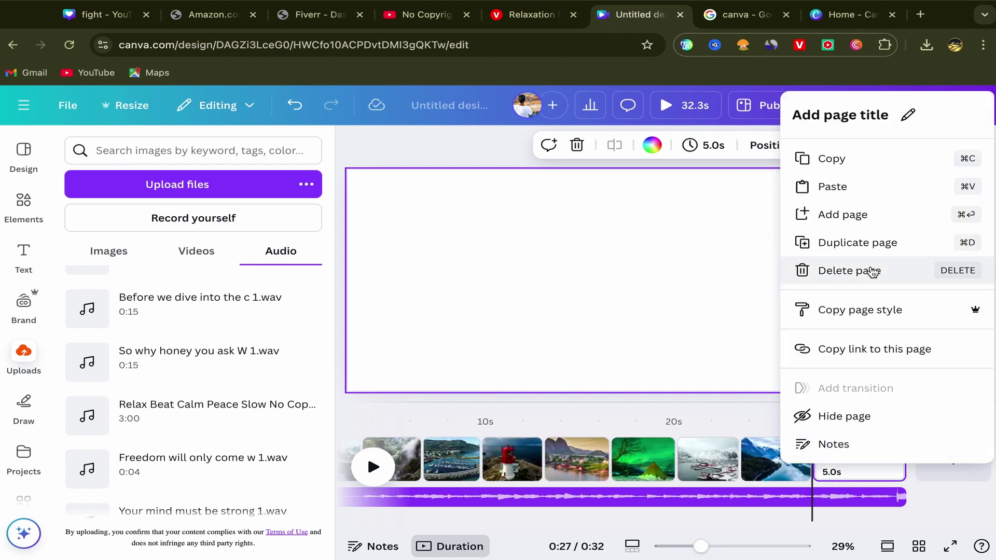
{"action": "left_click", "coordinate": [871, 271]}
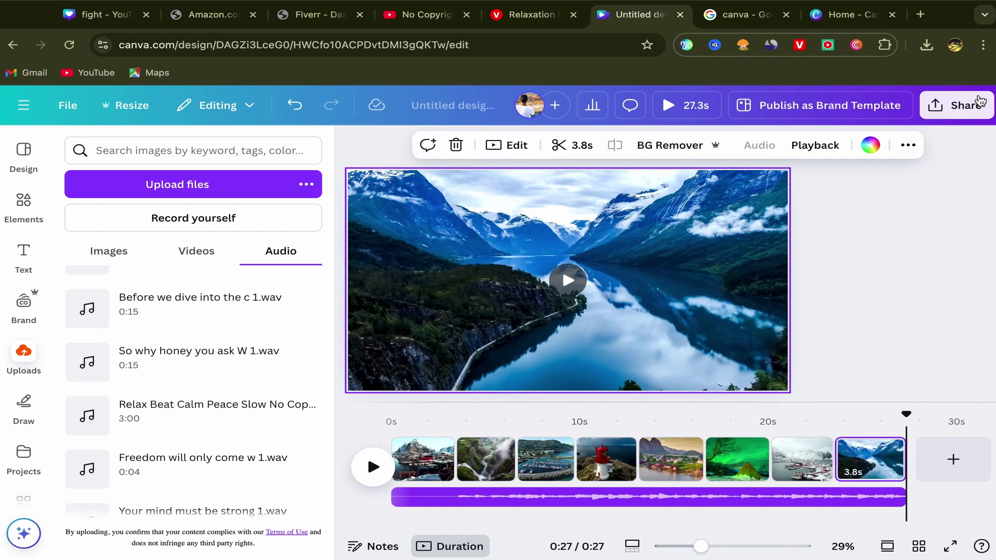
Step: Download all 8 pages of the design as a single MP4 video at 1080p (HD) quality
{"action": "left_click", "coordinate": [957, 111]}
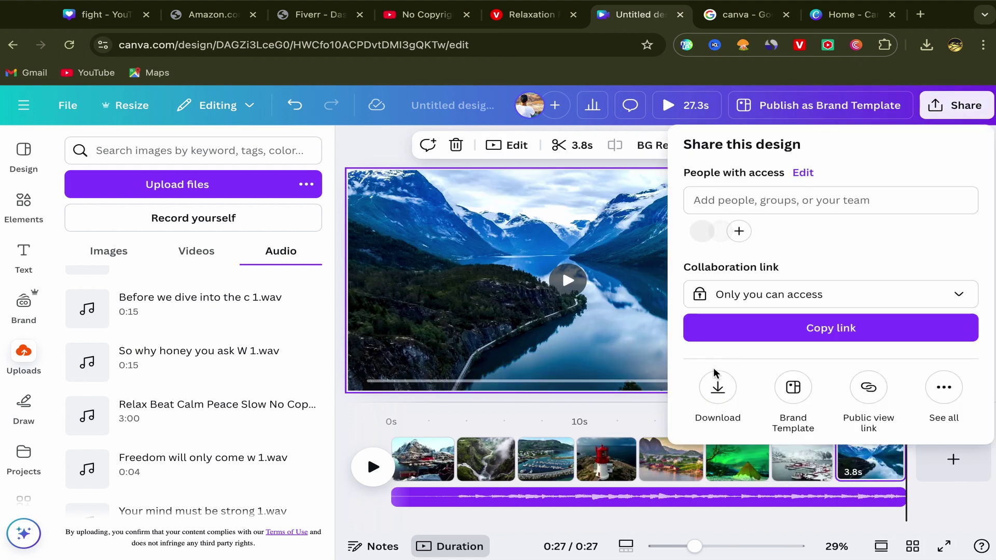
{"action": "left_click", "coordinate": [719, 387]}
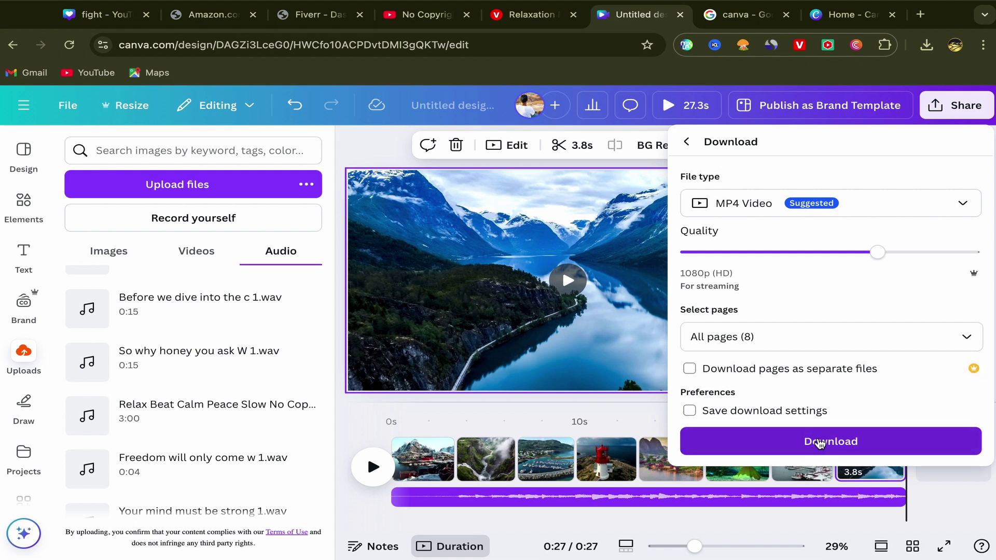
{"action": "left_click", "coordinate": [820, 442]}
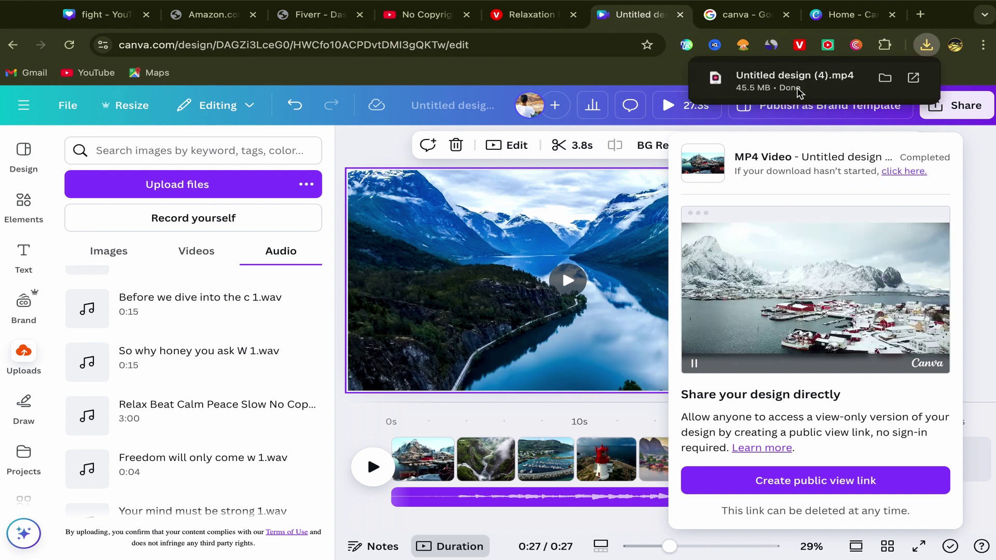
Step: Open the downloaded "Untitled design (4).mp4" in TapRecord, pause it, and rewind it to the start in full screen
{"action": "left_click", "coordinate": [922, 75]}
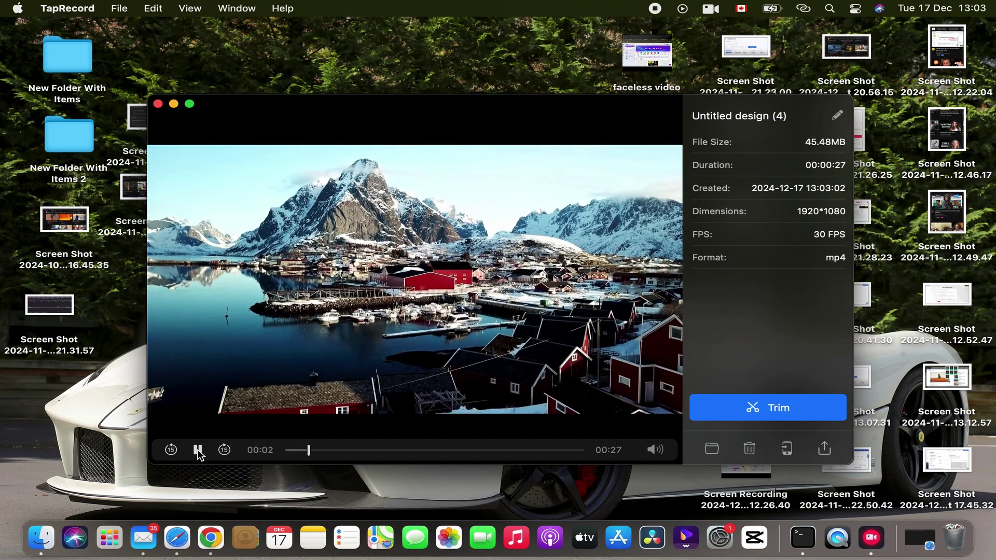
{"action": "left_click", "coordinate": [197, 451]}
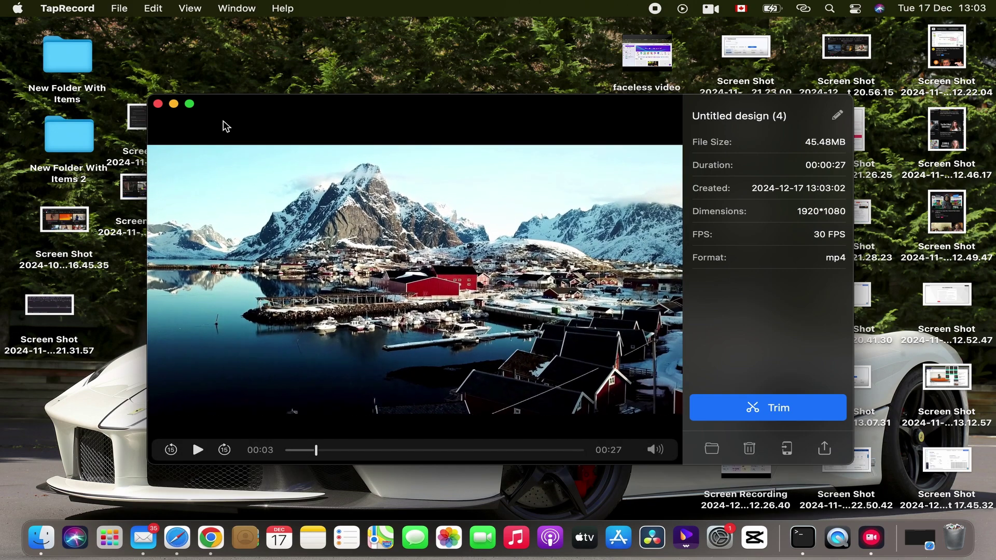
{"action": "left_click", "coordinate": [190, 106]}
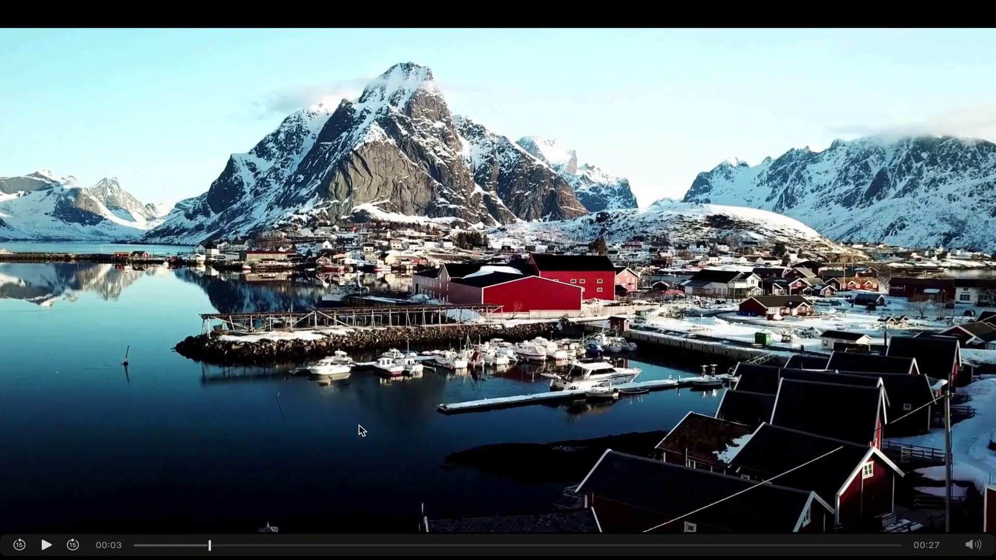
{"action": "left_click_drag", "start_coordinate": [210, 545], "coordinate": [106, 544]}
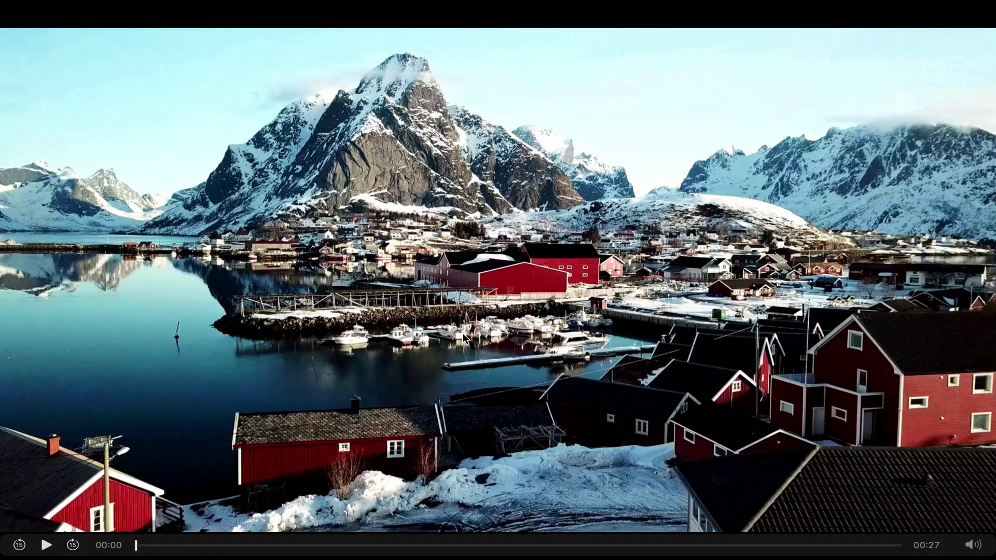